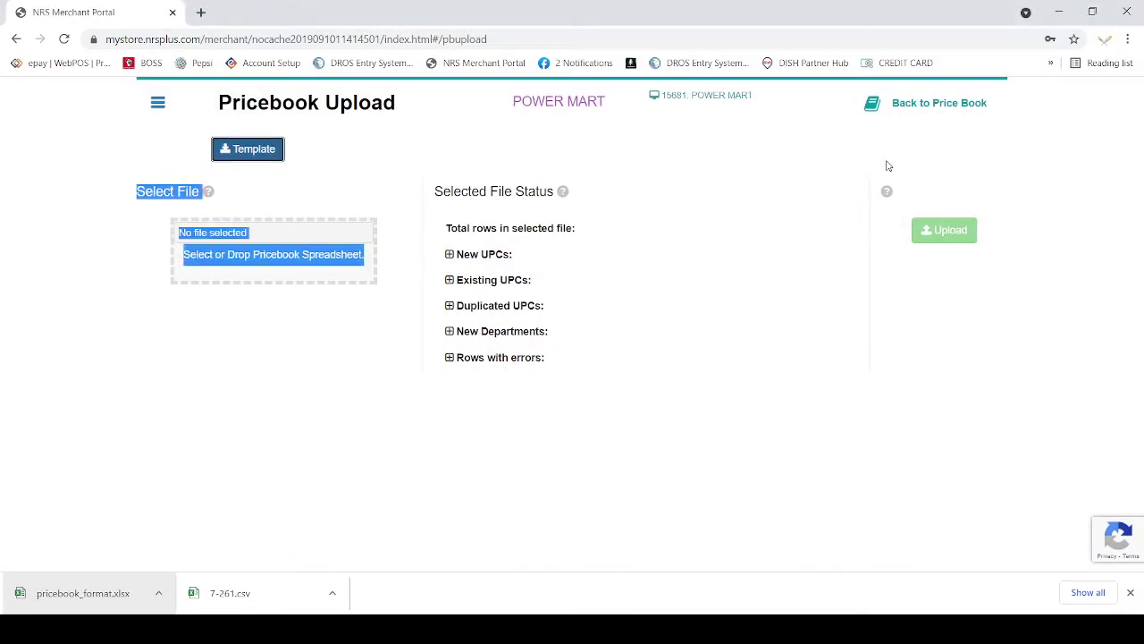
# Step: Leave the Pricebook Upload page, return to the store home page and sign out of the Power Mart account
pyautogui.click(938, 113)
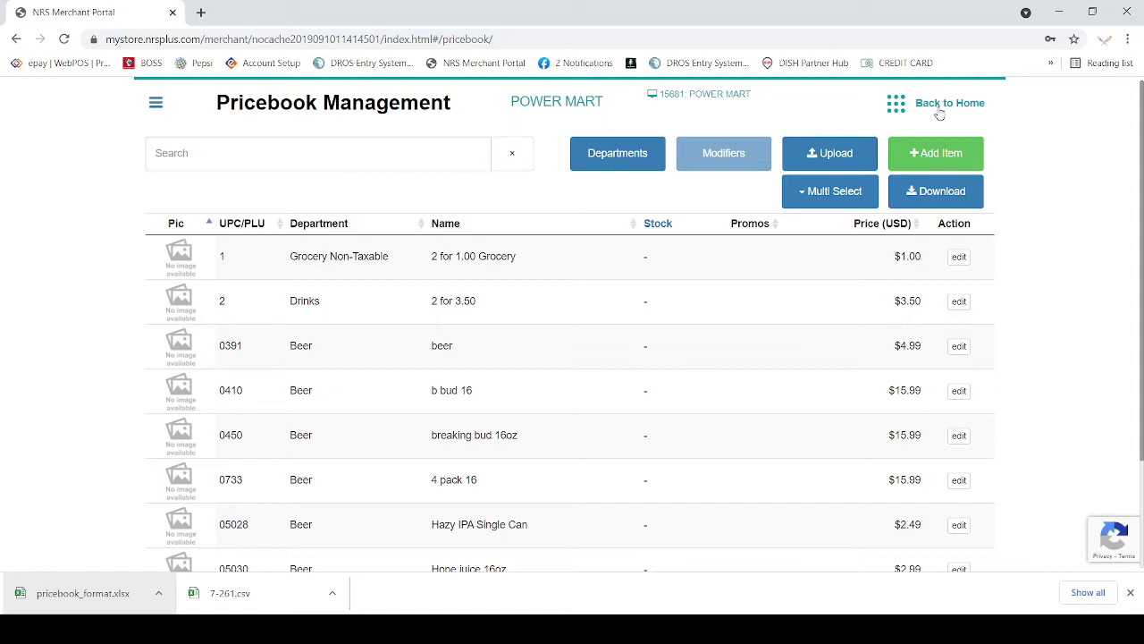
pyautogui.click(943, 107)
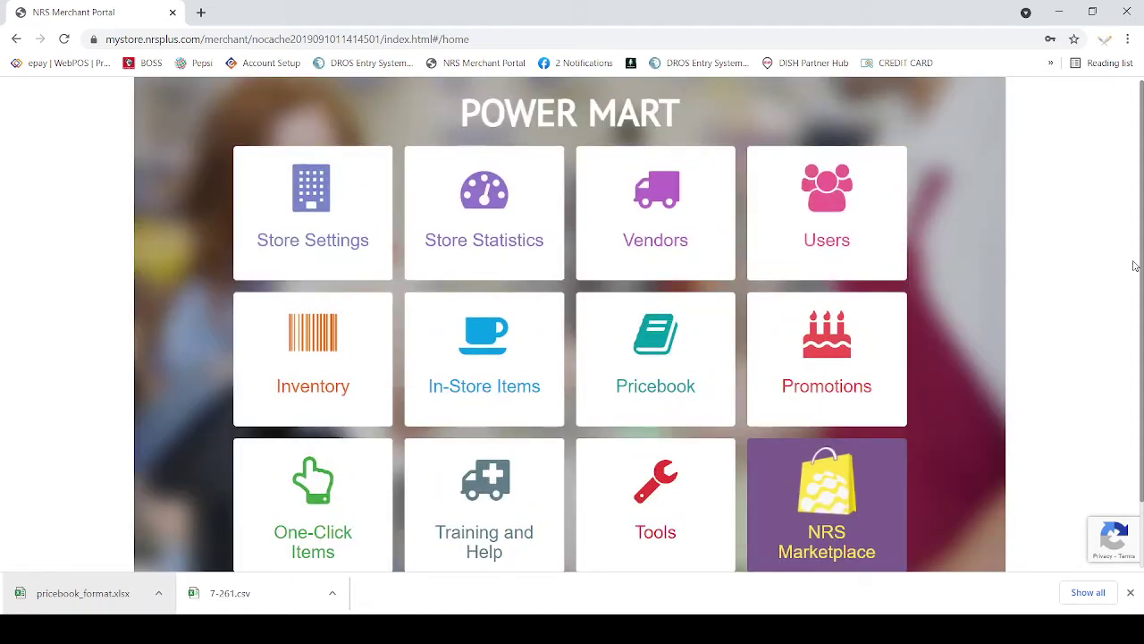
pyautogui.scroll(-1, 1072, 360)
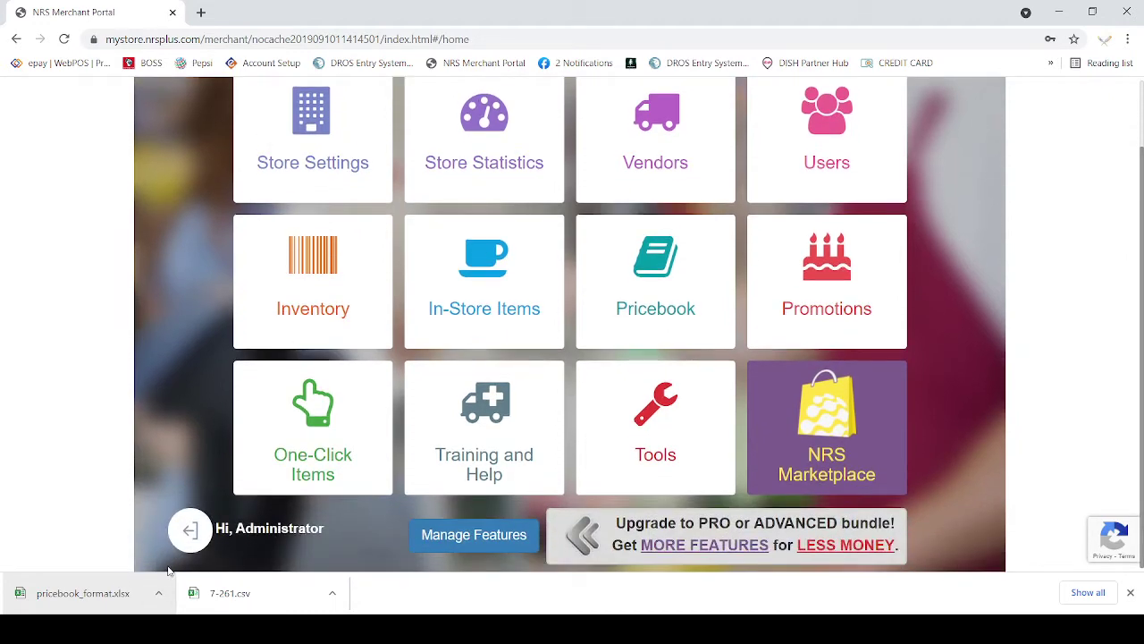
pyautogui.click(193, 539)
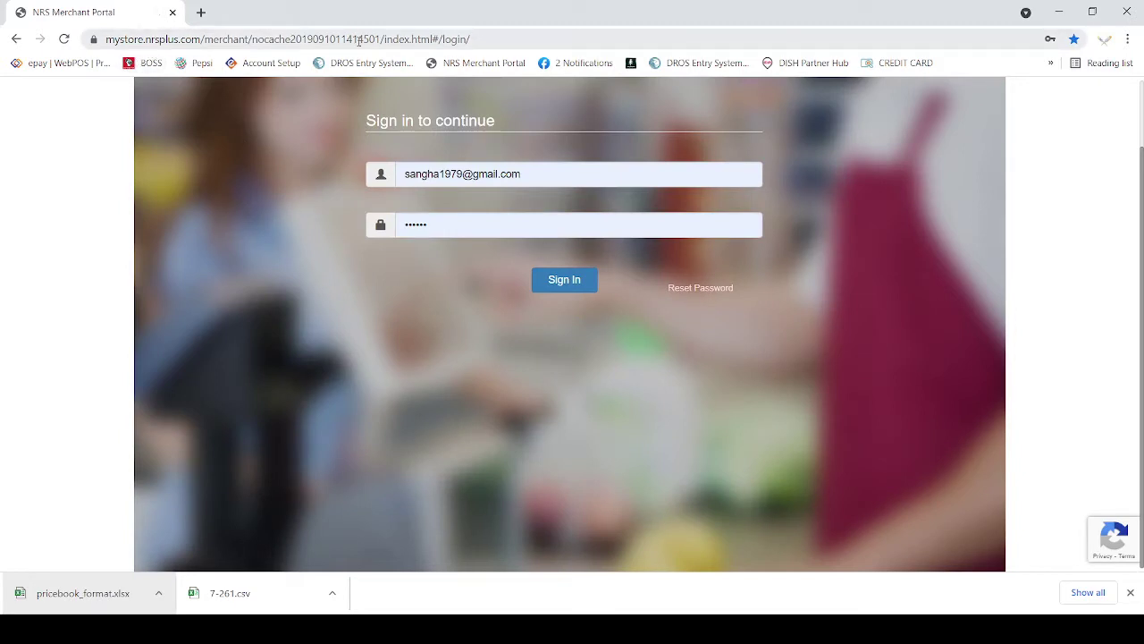
# Step: Sign in to the Altaville Market account with its saved e-mail and password, and open its Pricebook
pyautogui.click(542, 173)
pyautogui.click(454, 272)
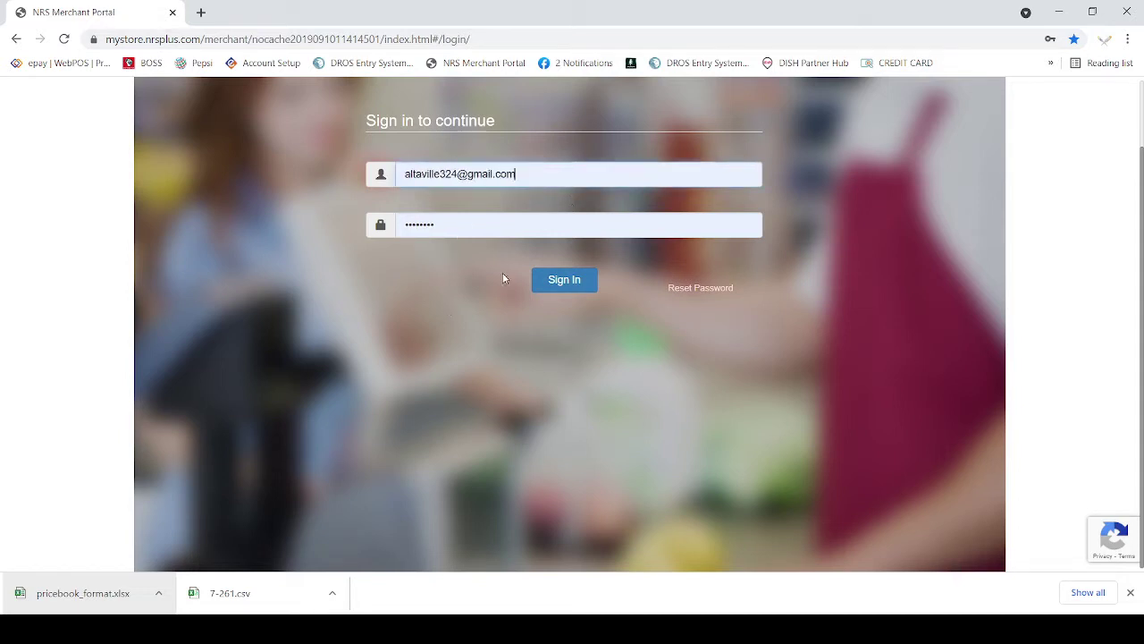
pyautogui.click(567, 283)
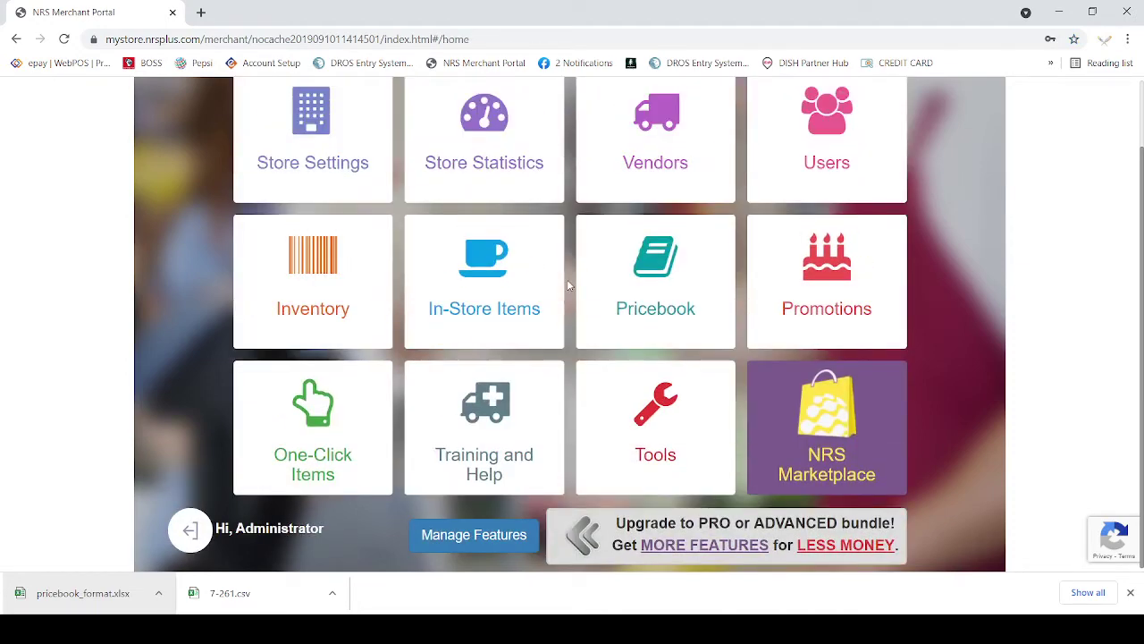
pyautogui.click(668, 282)
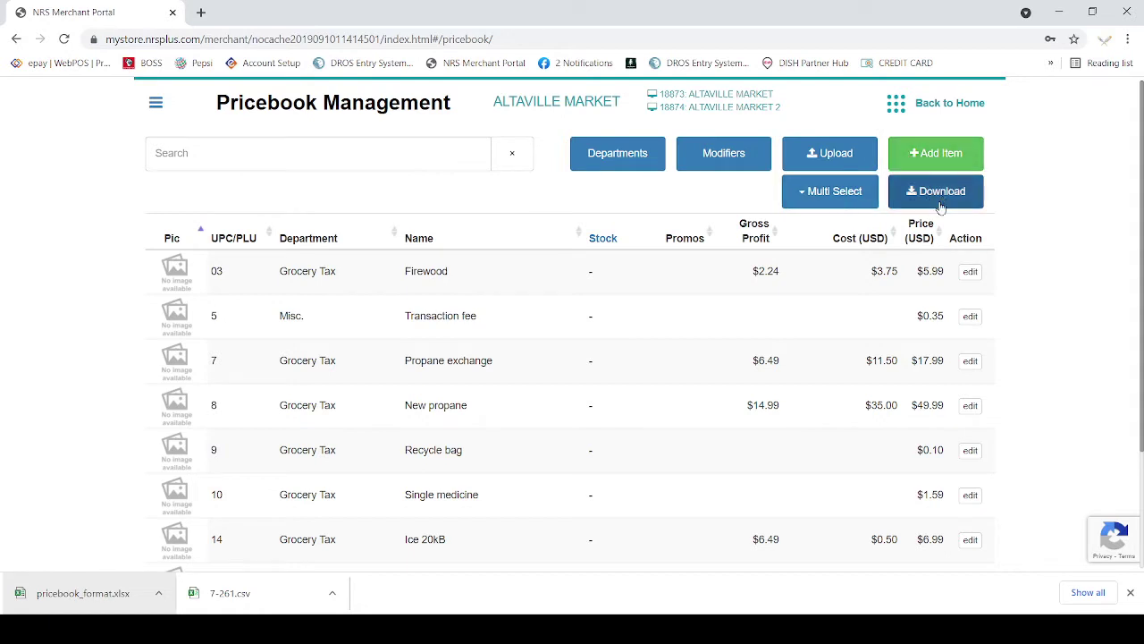
# Step: View the blank form for adding a single pricebook item and close it without adding anything
pyautogui.click(946, 156)
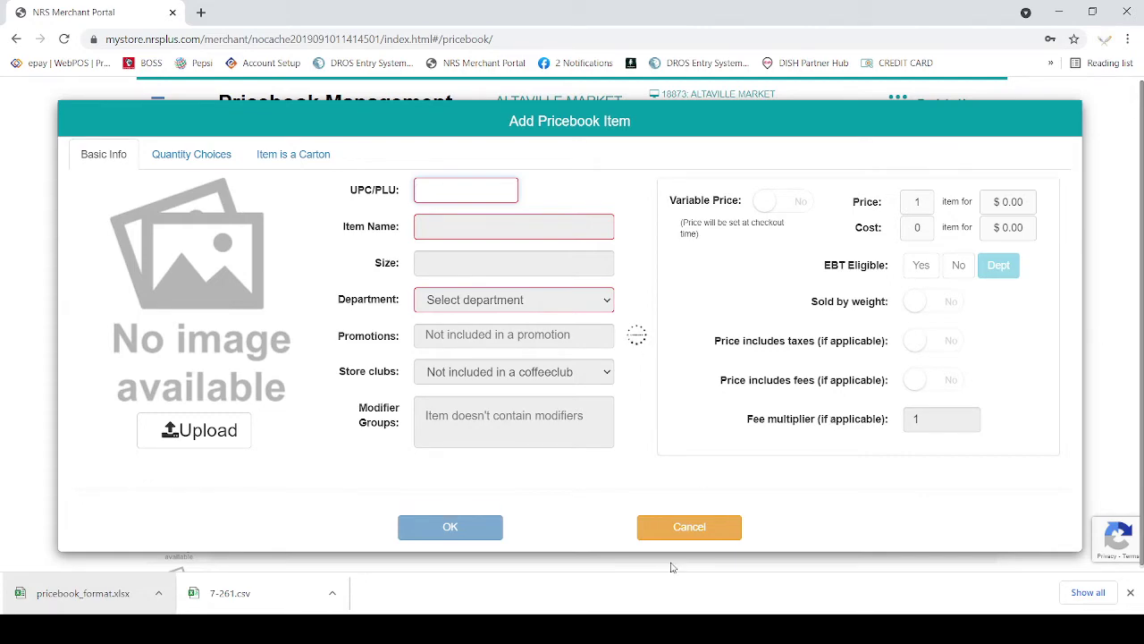
pyautogui.click(692, 535)
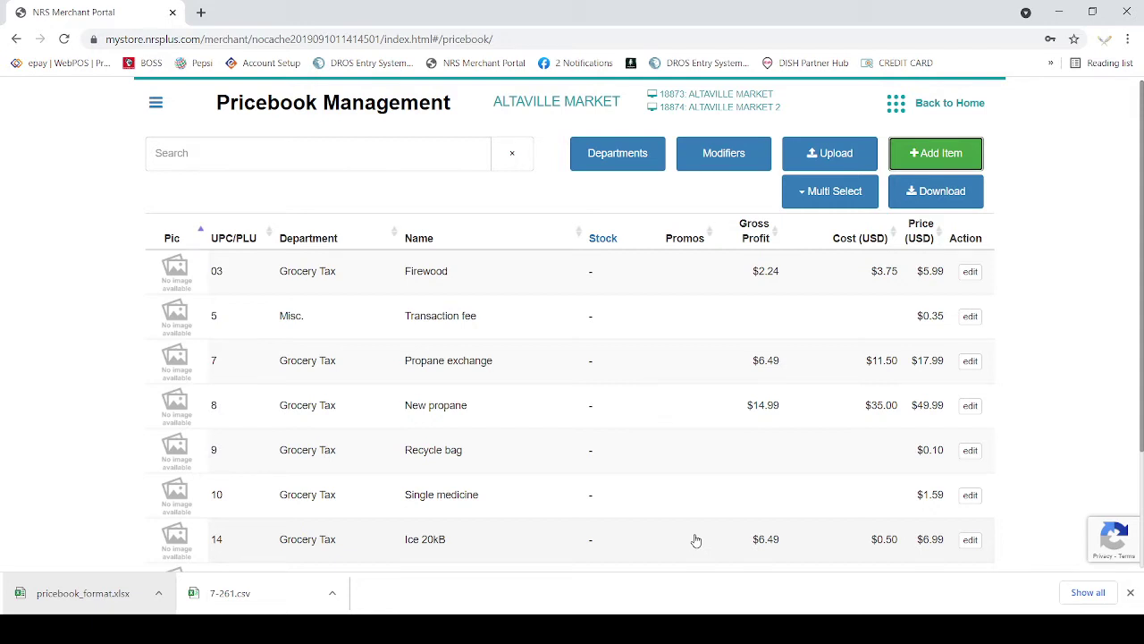
# Step: Go to the Pricebook Upload page and open the downloaded pricebook_format.xlsx template in Excel
pyautogui.click(831, 154)
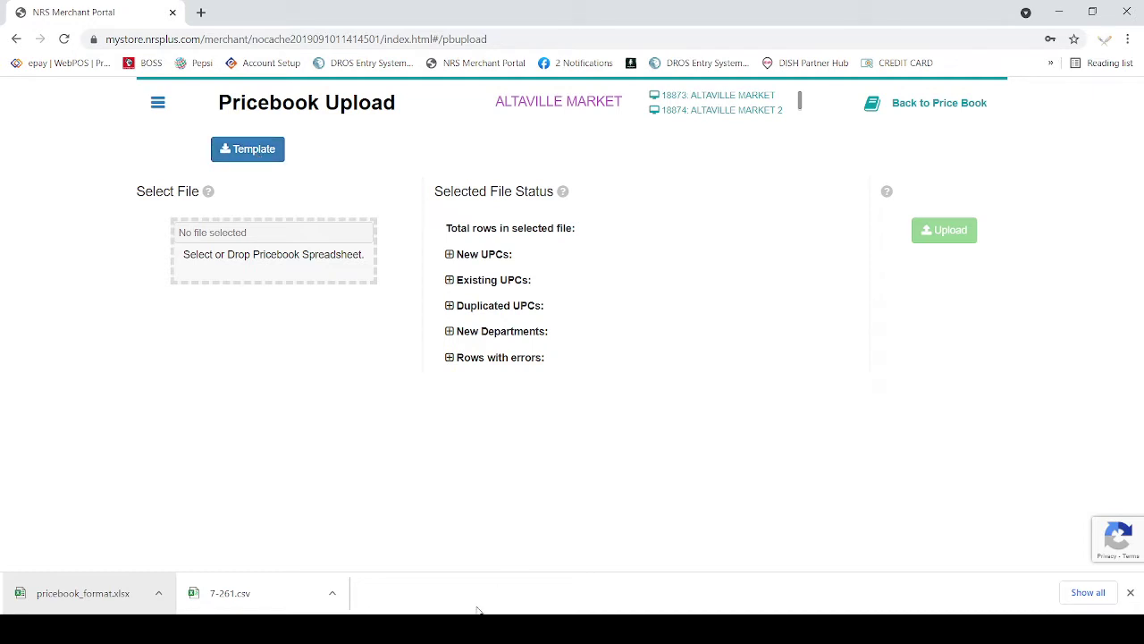
pyautogui.click(100, 597)
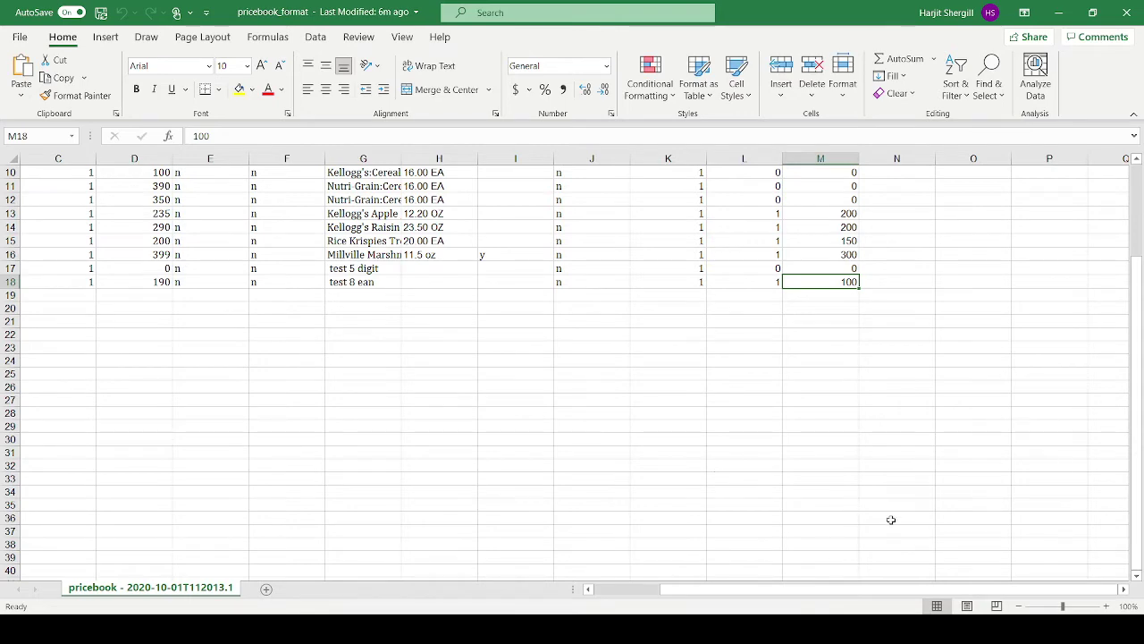
# Step: Examine the template's Upc, Department, qty and cents columns and how their sample entries are formatted
pyautogui.click(1104, 606)
pyautogui.click(1105, 606)
pyautogui.click(1105, 607)
pyautogui.click(1105, 608)
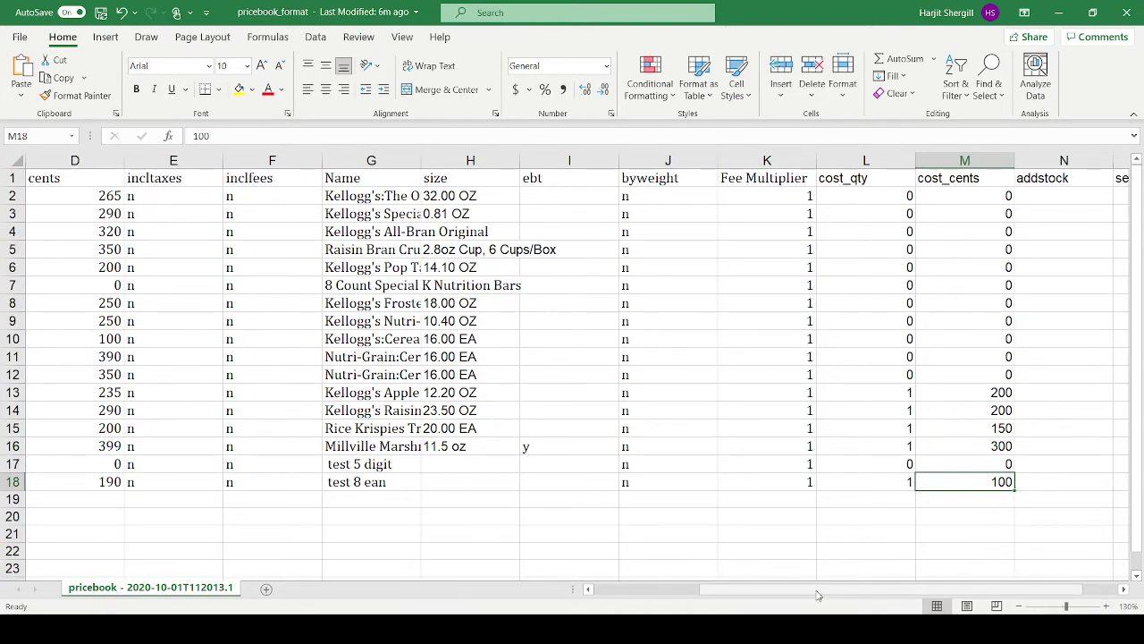
pyautogui.hscroll(-3, 706, 606)
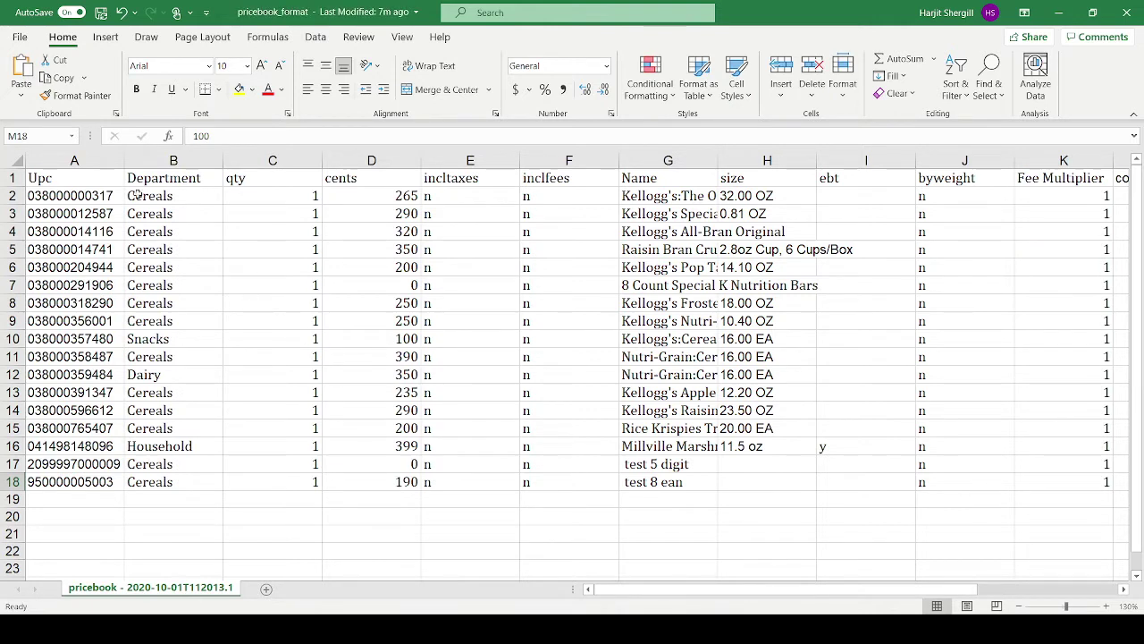
pyautogui.click(57, 194)
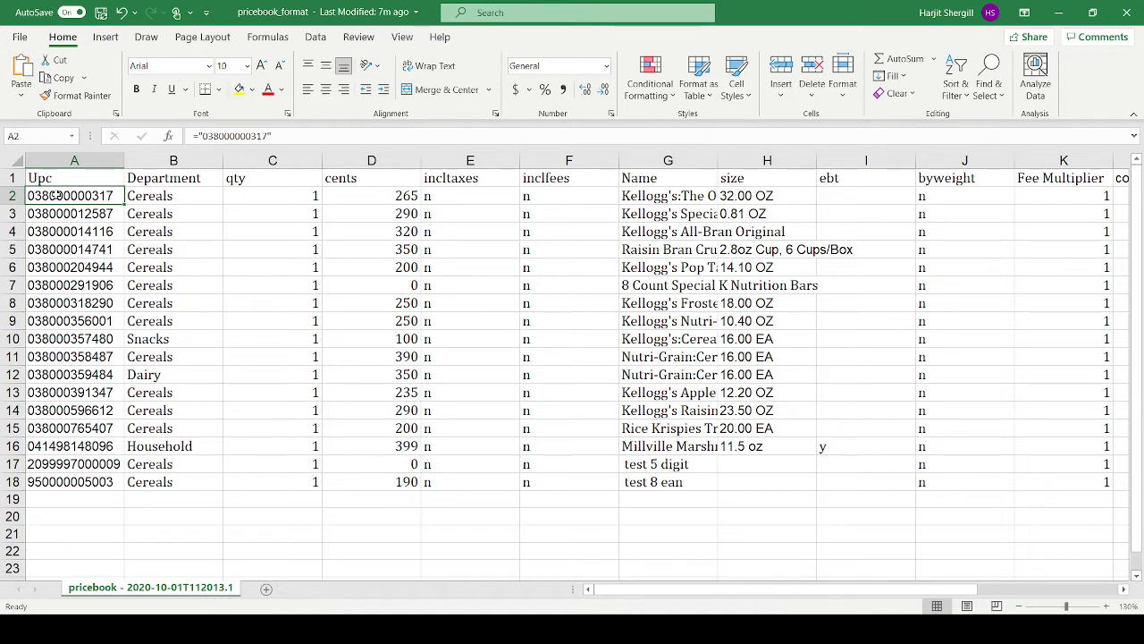
pyautogui.click(146, 178)
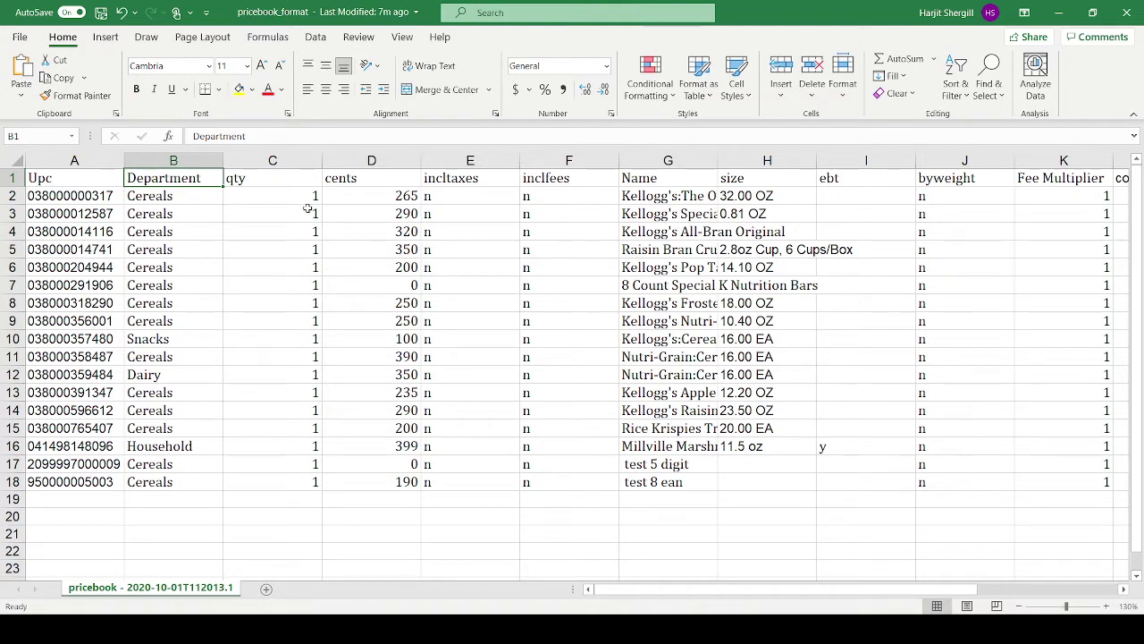
pyautogui.click(267, 179)
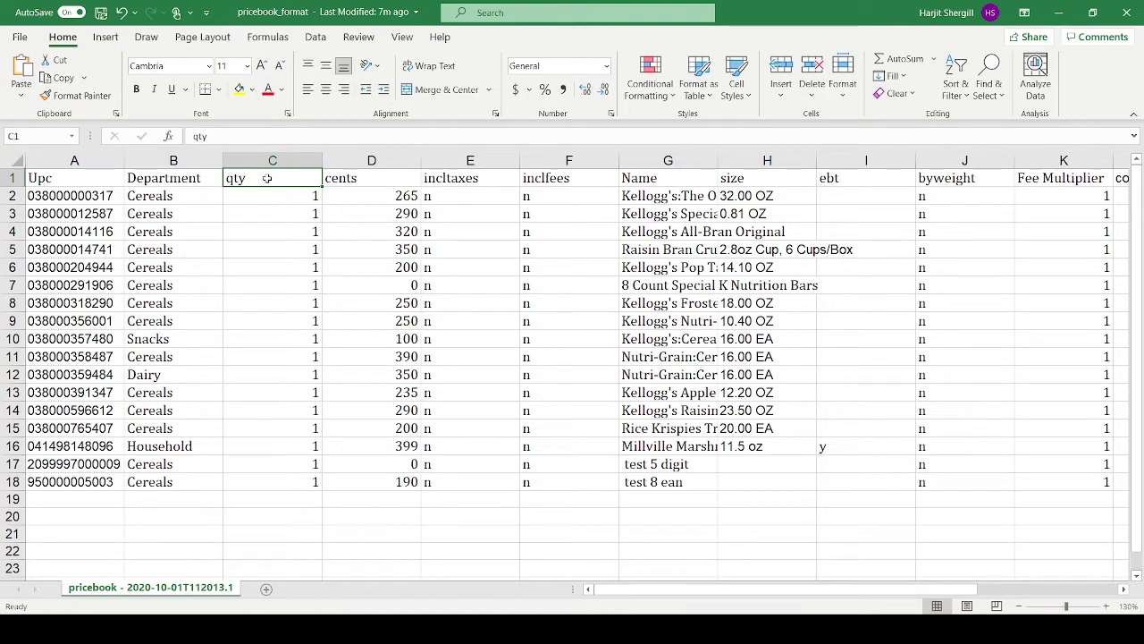
pyautogui.click(269, 196)
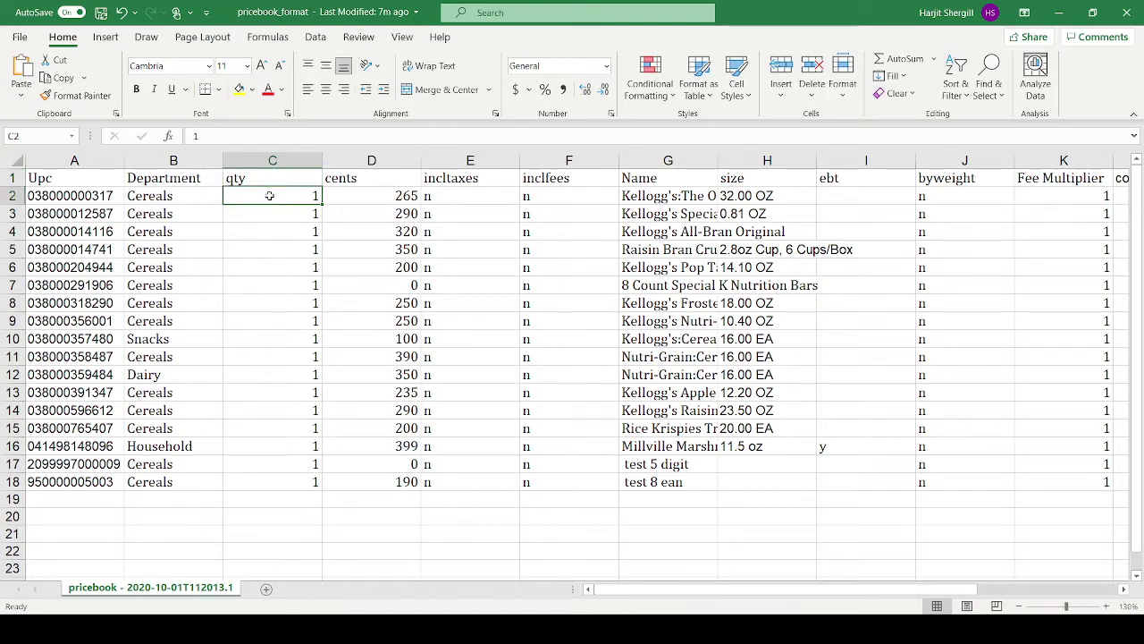
pyautogui.click(352, 178)
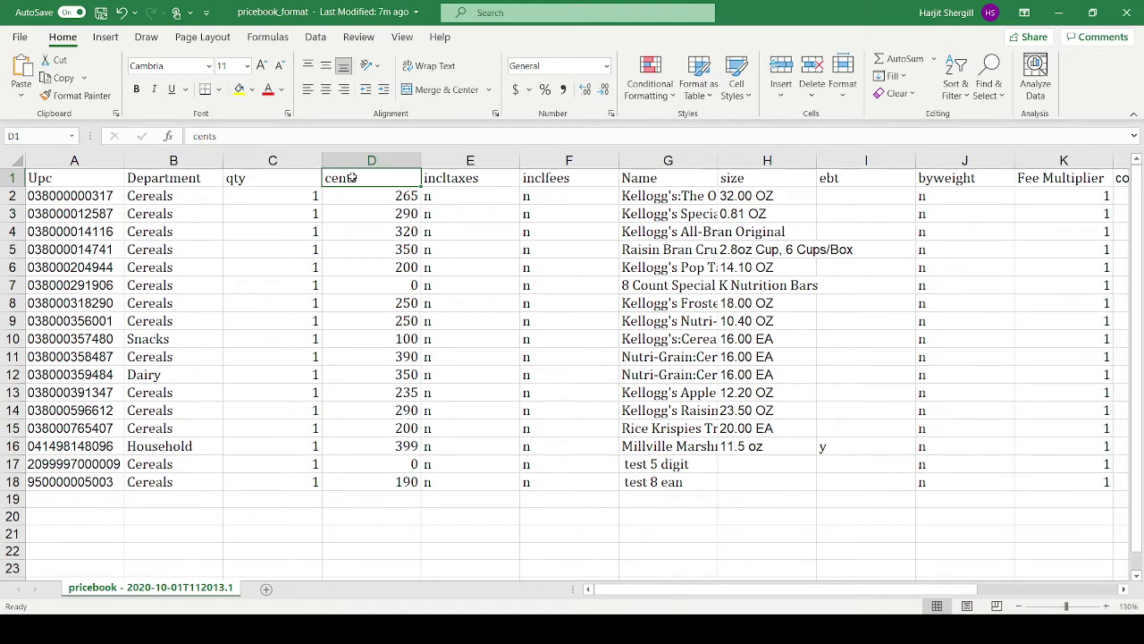
# Step: Try $2.65 as the first item's price in cell D2 and replace it with 265 in cents format
pyautogui.click(364, 201)
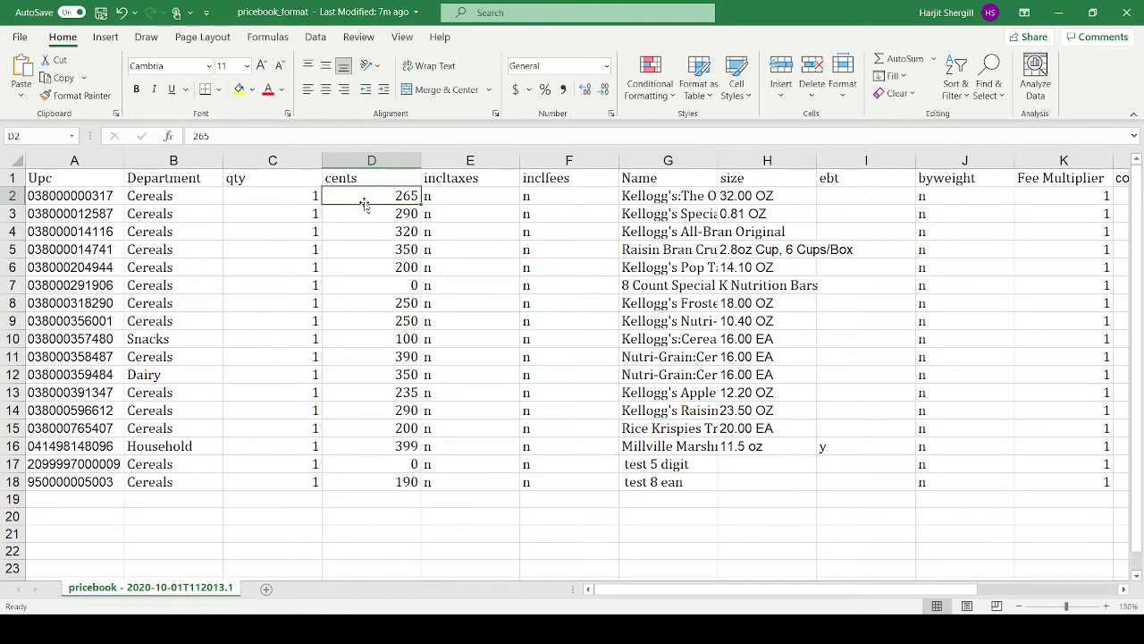
pyautogui.write('$2.65')
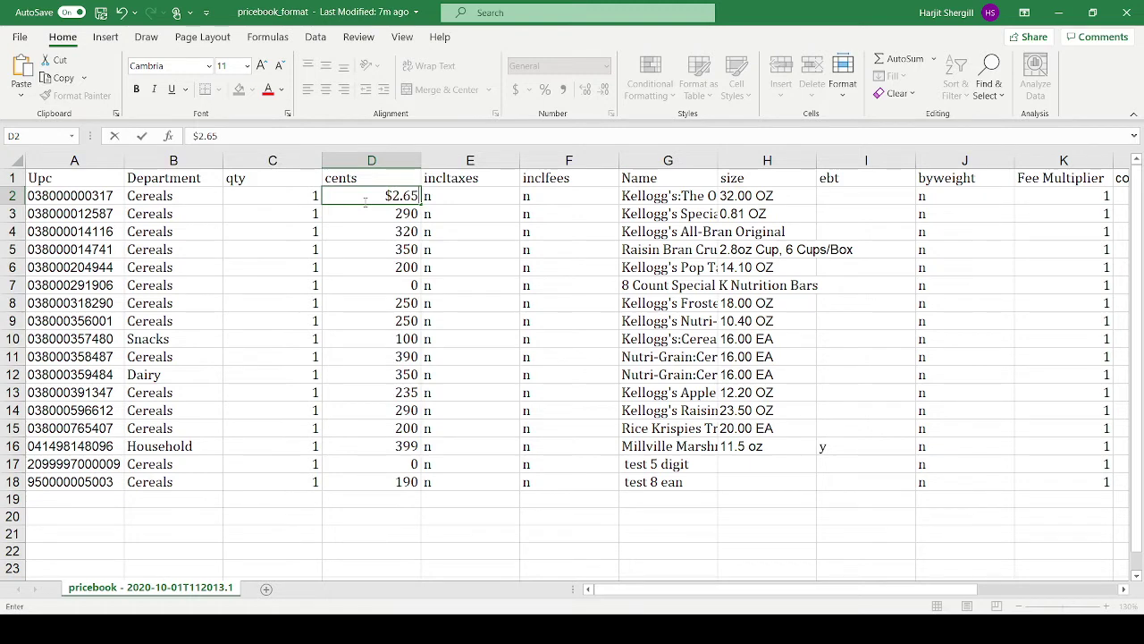
pyautogui.press('BackSpace')
pyautogui.press('BackSpace')
pyautogui.press('BackSpace')
pyautogui.press('BackSpace')
pyautogui.press('BackSpace')
pyautogui.write('265')
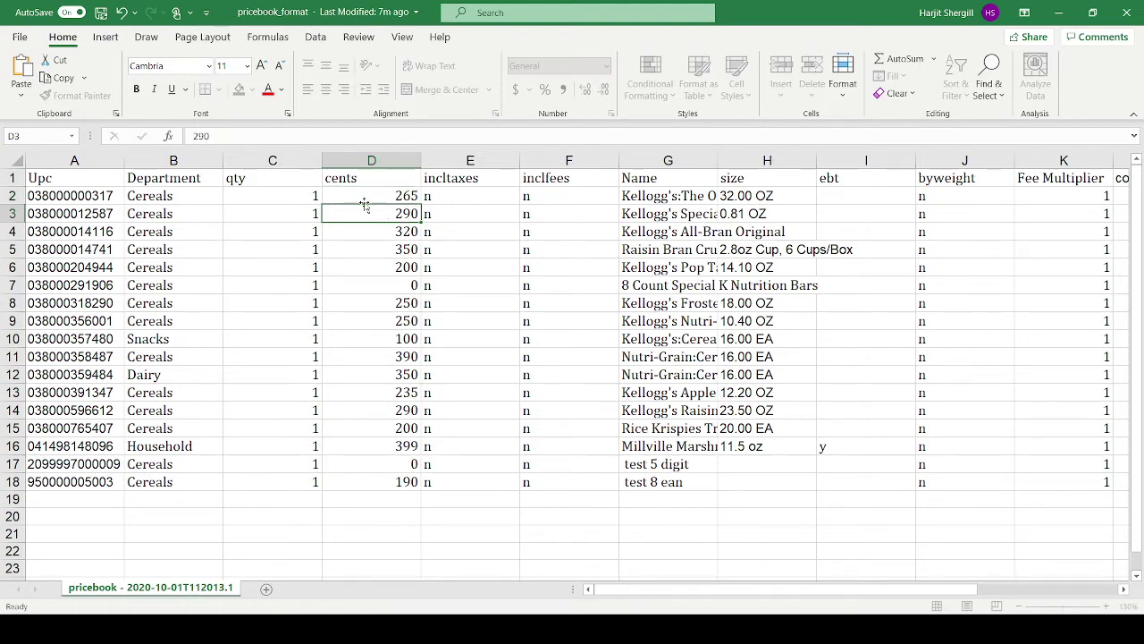
pyautogui.press('Return')
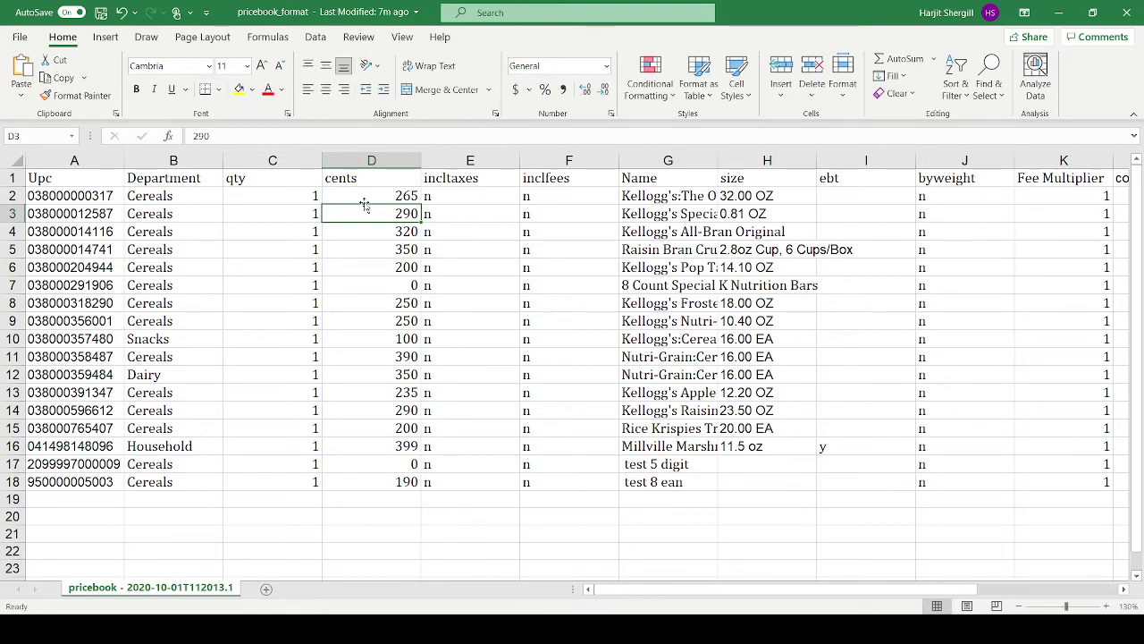
# Step: Check the Household item's cents value and the incltaxes and inclfees columns
pyautogui.click(396, 447)
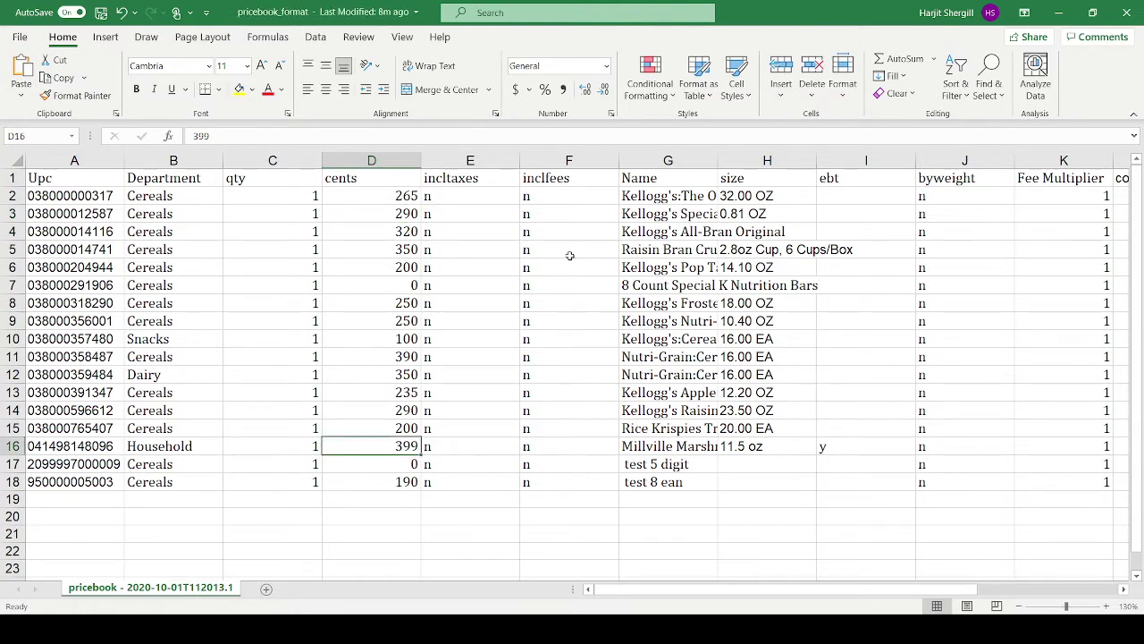
pyautogui.click(467, 179)
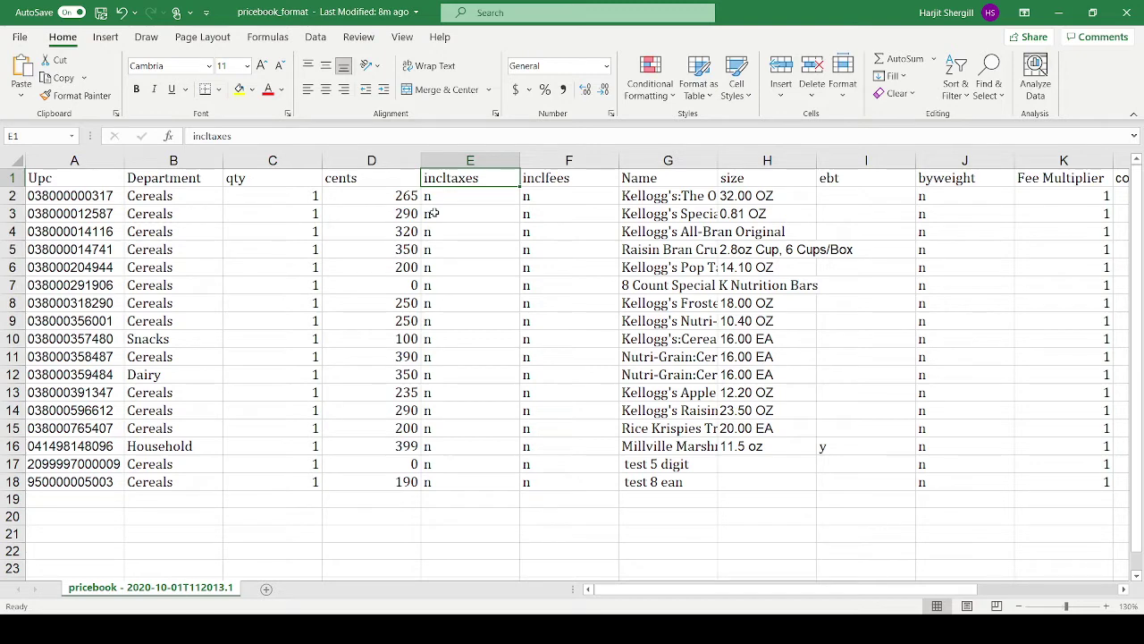
pyautogui.click(548, 179)
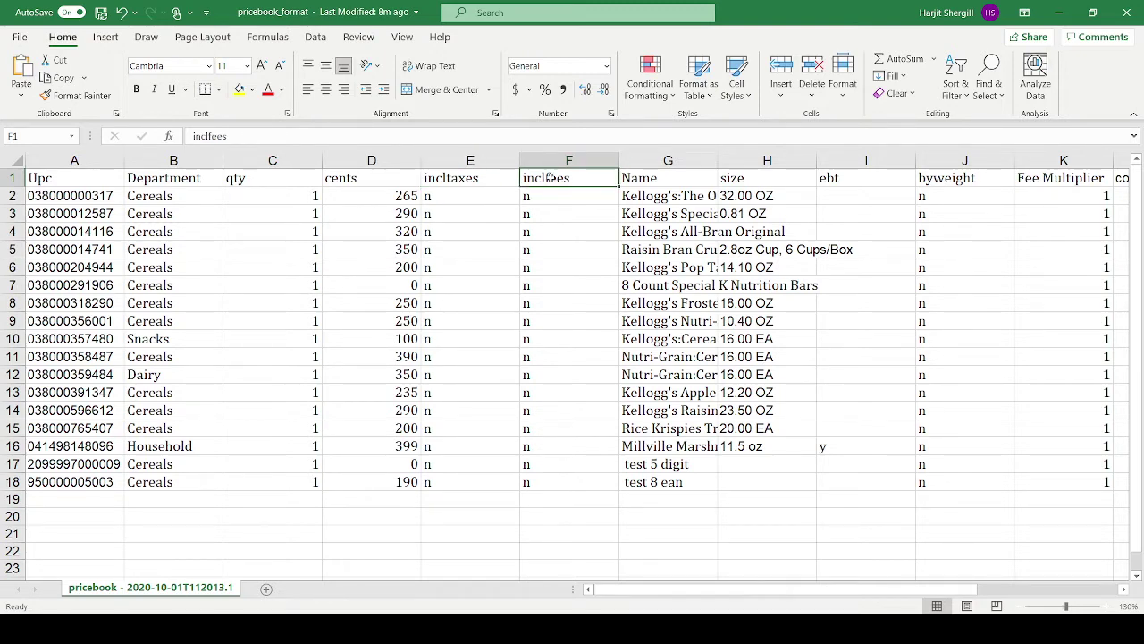
# Step: Widen the Name column to show more of each product name
pyautogui.click(662, 178)
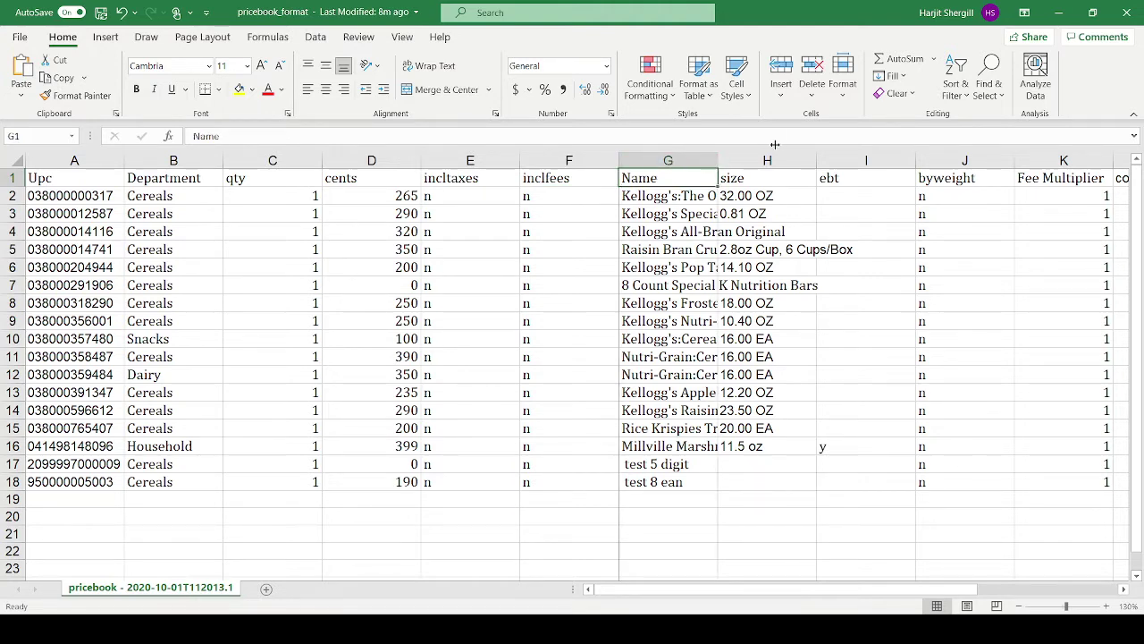
pyautogui.moveTo(718, 160); pyautogui.dragTo(839, 160)
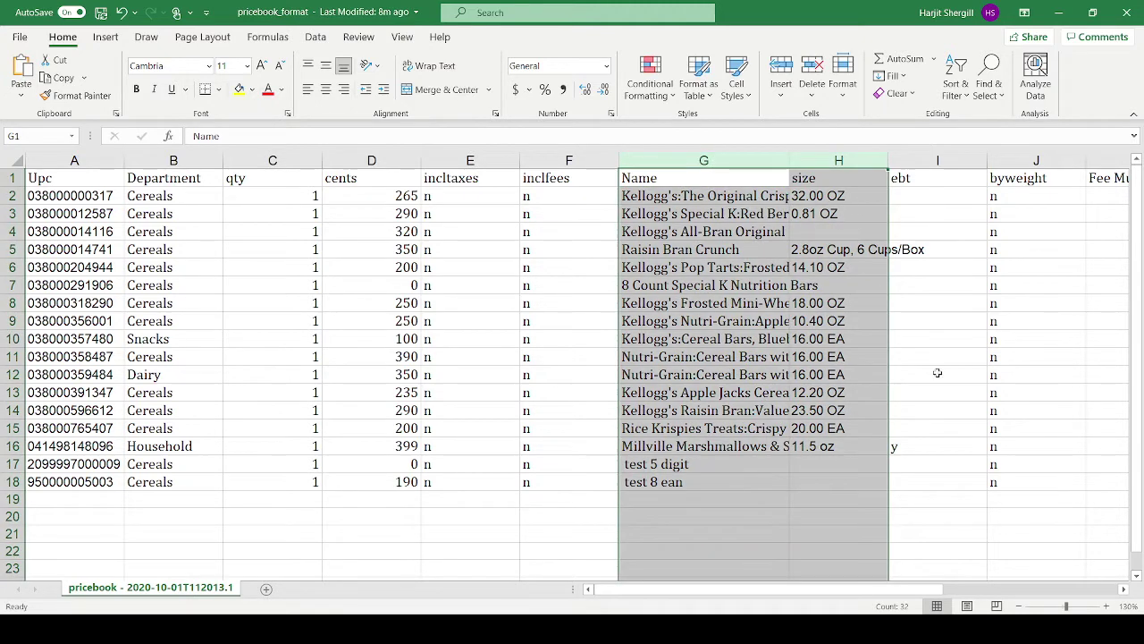
pyautogui.click(991, 253)
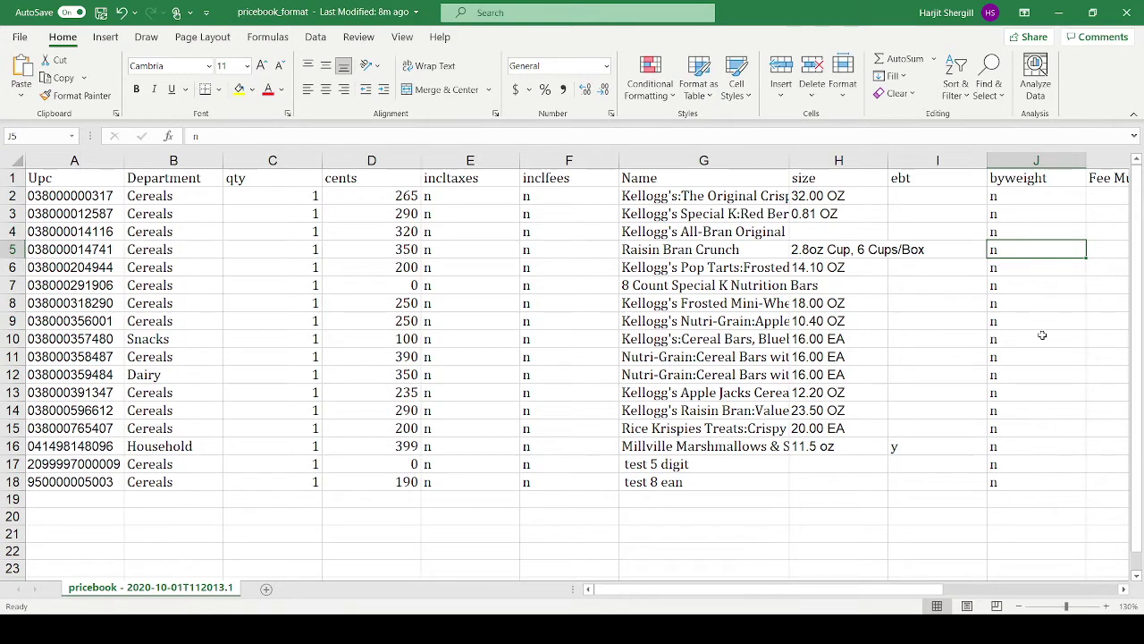
# Step: Set the Fee Multiplier of the first item in row 2 to 2
pyautogui.press('Right')
pyautogui.press('Right')
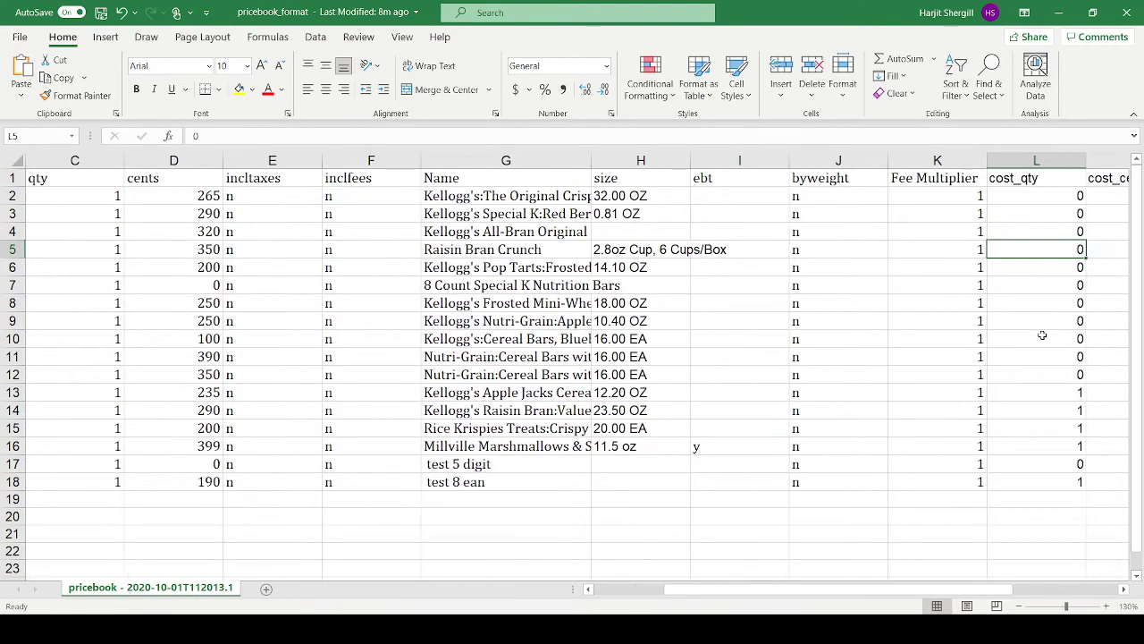
pyautogui.press('Right')
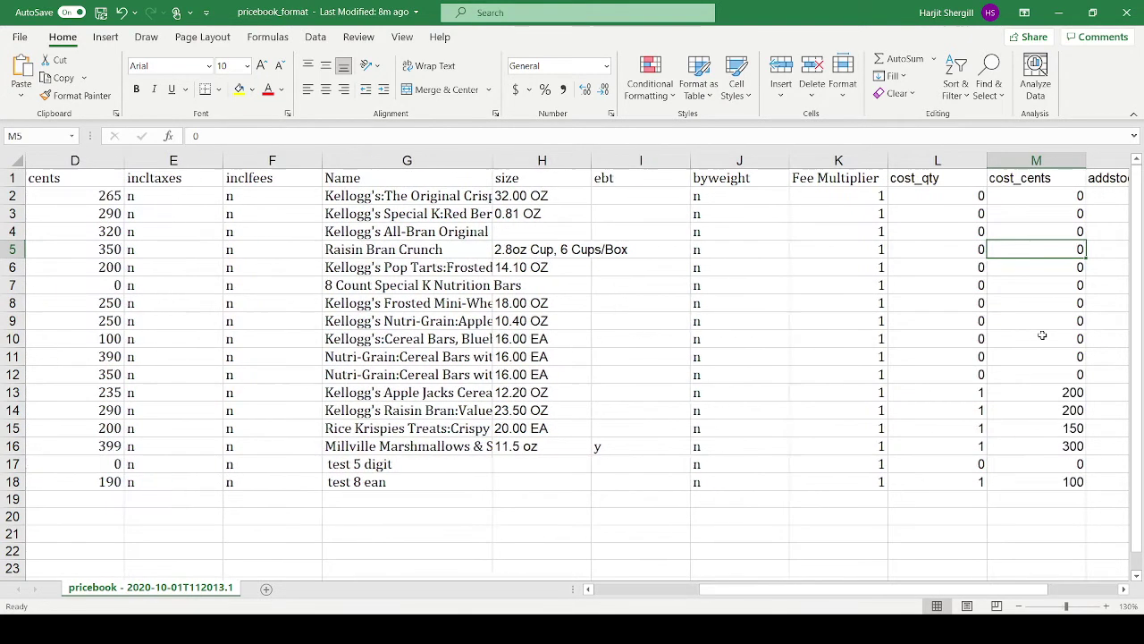
pyautogui.click(830, 181)
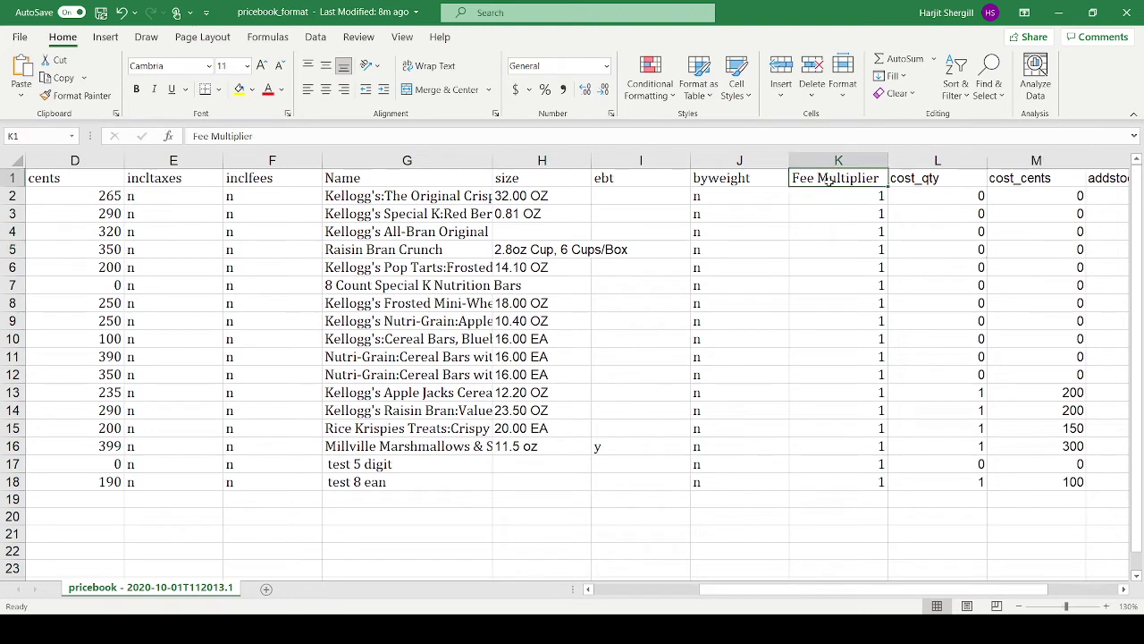
pyautogui.click(827, 198)
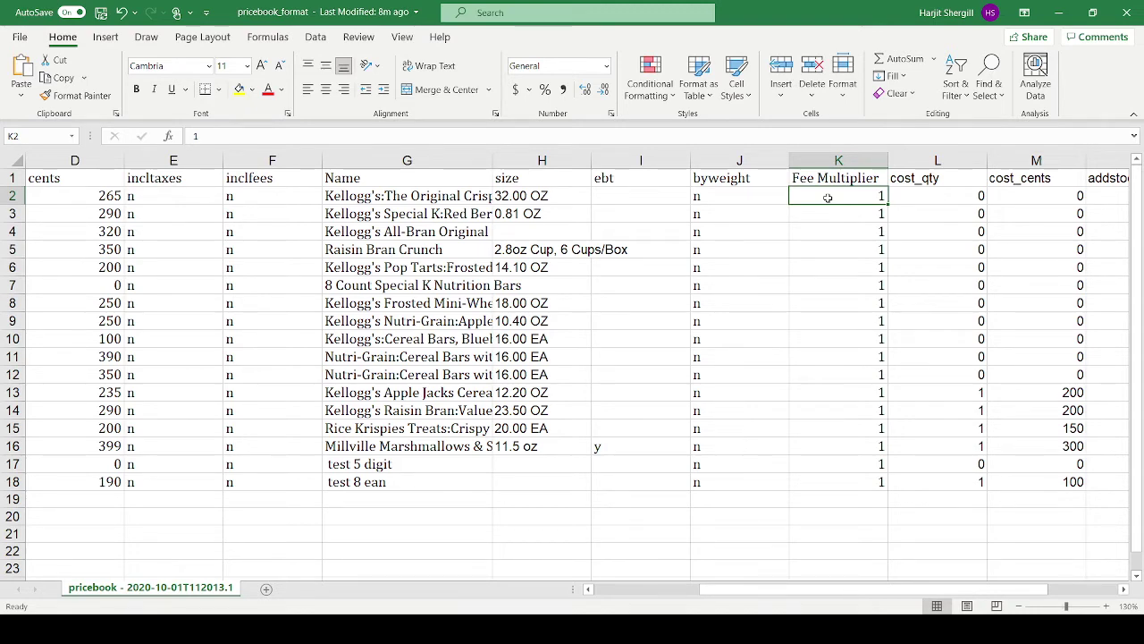
pyautogui.write('2')
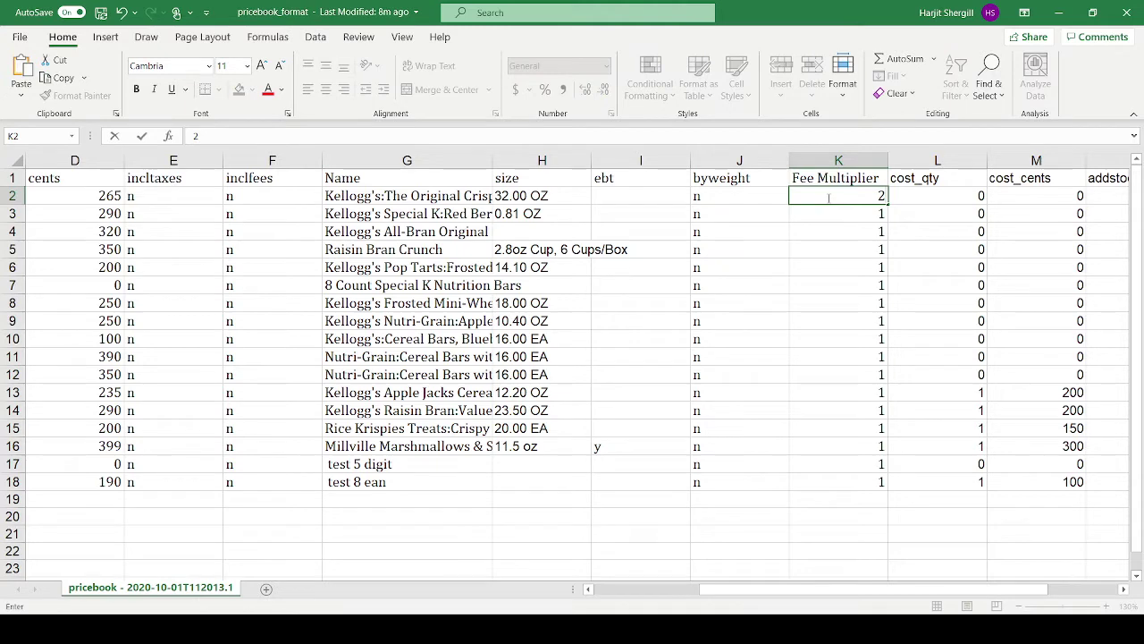
pyautogui.click(927, 199)
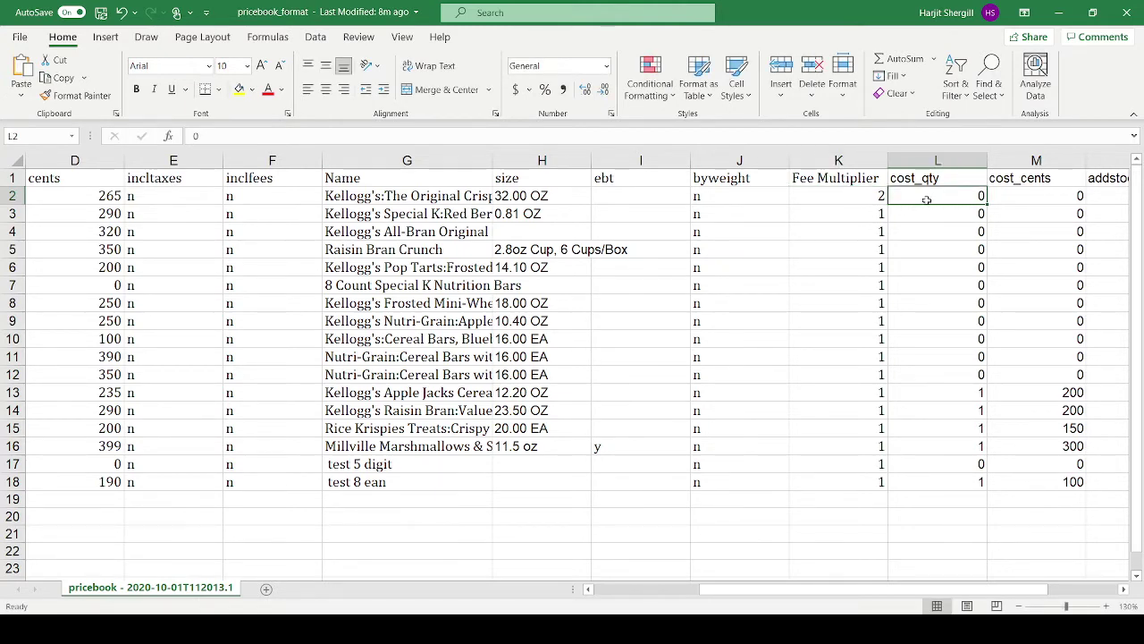
# Step: Look over the cost_qty, cost_cents, addstock and setstock columns for the first item
pyautogui.press('Right')
pyautogui.press('Right')
pyautogui.press('Right')
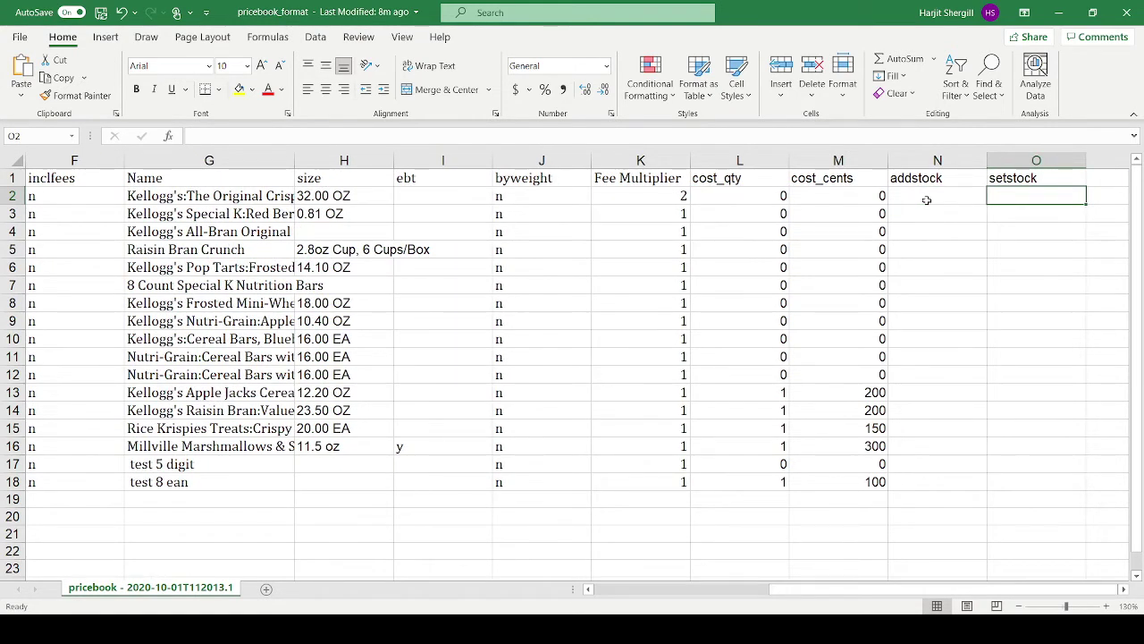
# Step: Return to the first item's Upc in row 2 and save the pricebook_format workbook
pyautogui.press('Left')
pyautogui.press('Left')
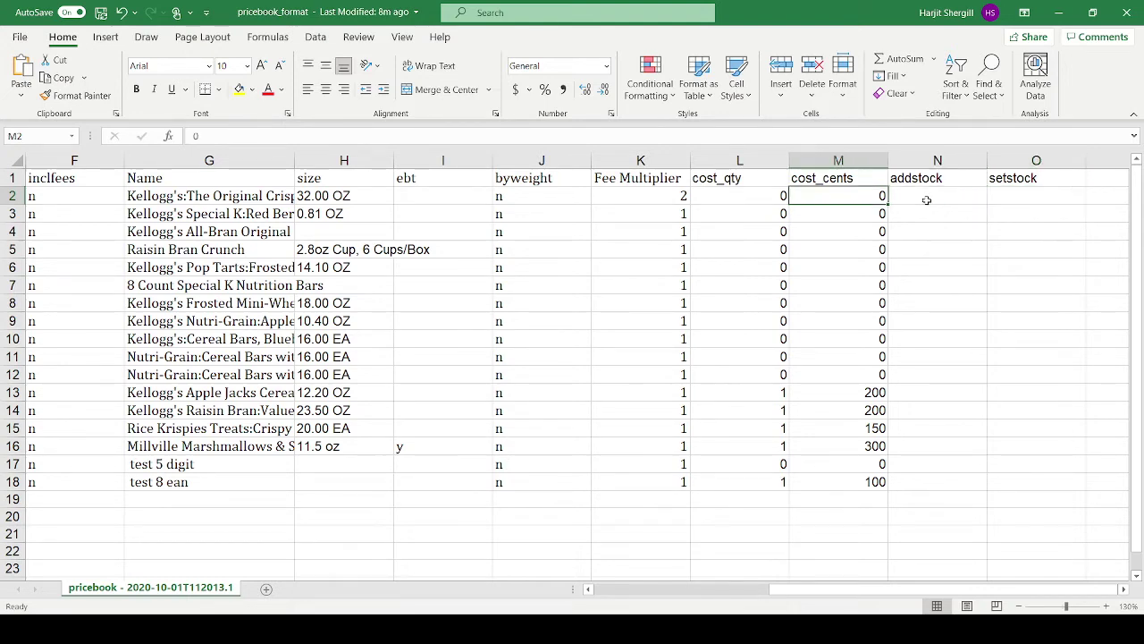
pyautogui.press('Home')
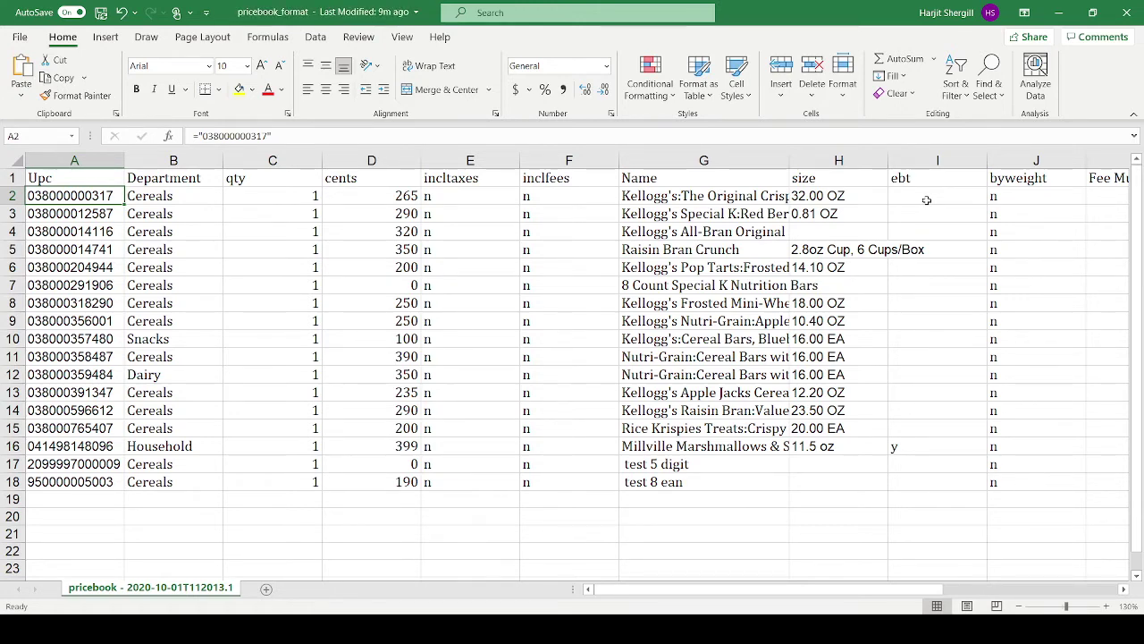
pyautogui.hotkey('ctrl', 's')
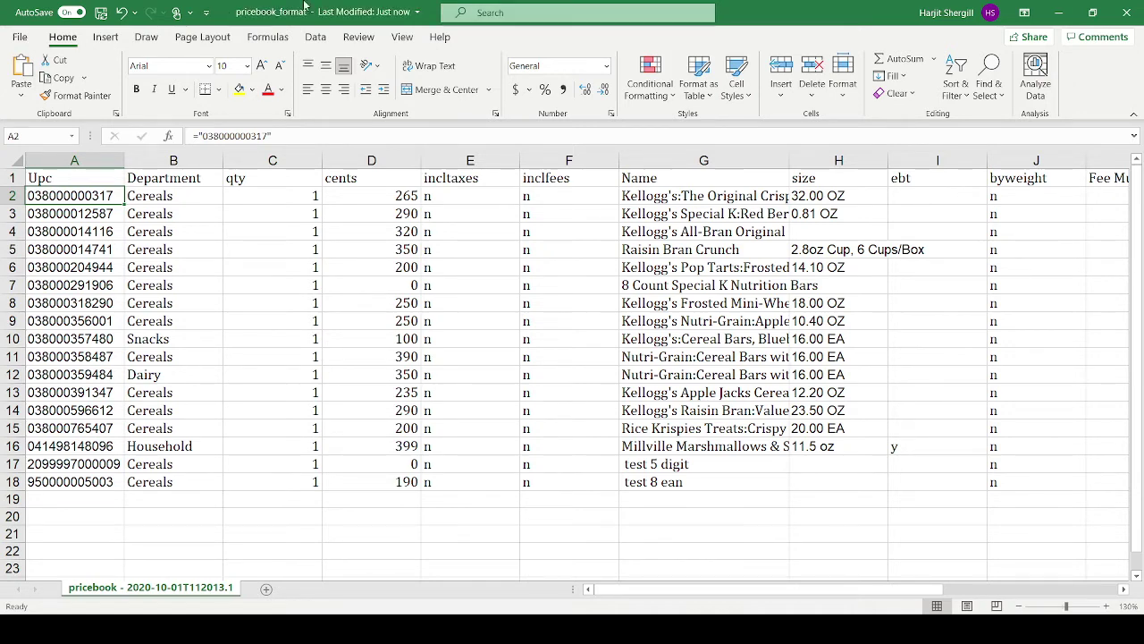
# Step: Bring up the options for saving a copy of the pricebook_format workbook and browse for a save location
pyautogui.click(19, 37)
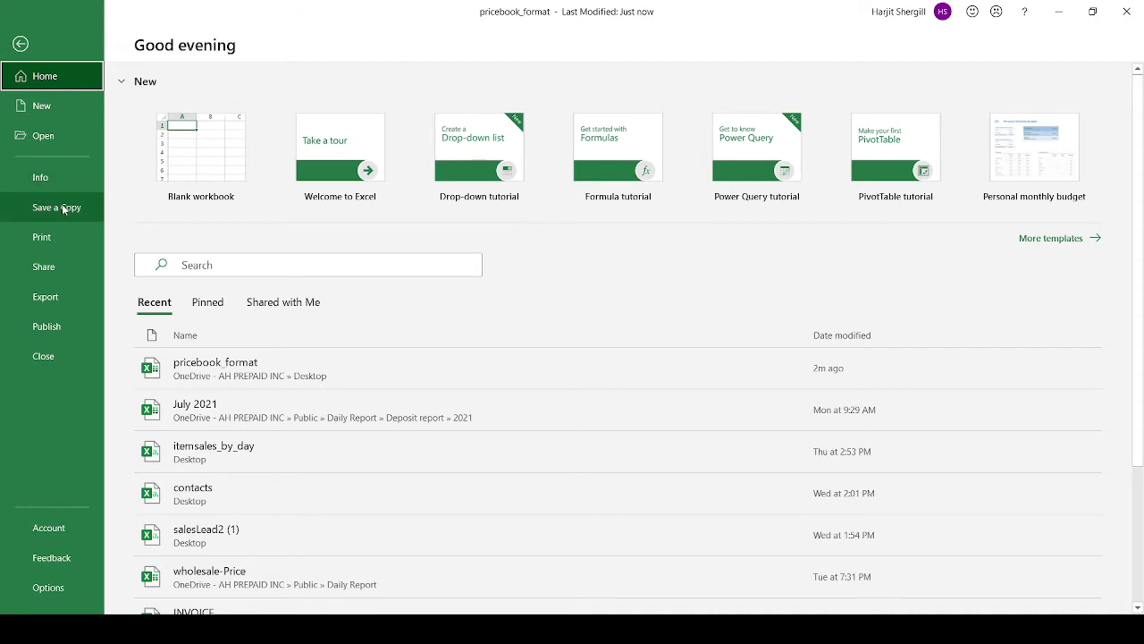
pyautogui.click(21, 45)
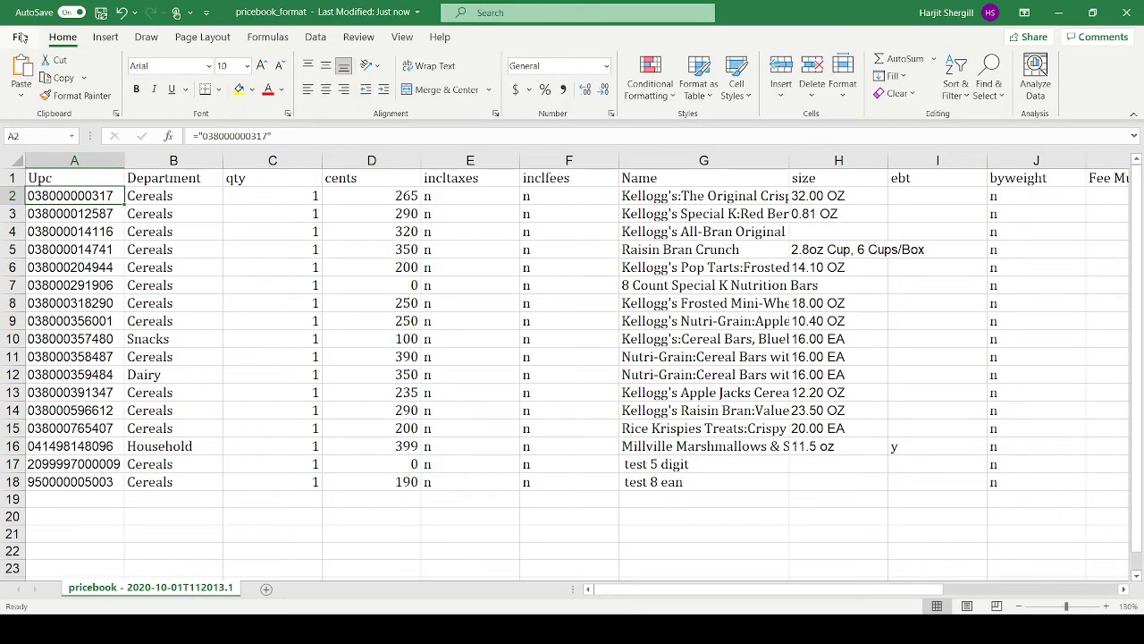
pyautogui.click(19, 37)
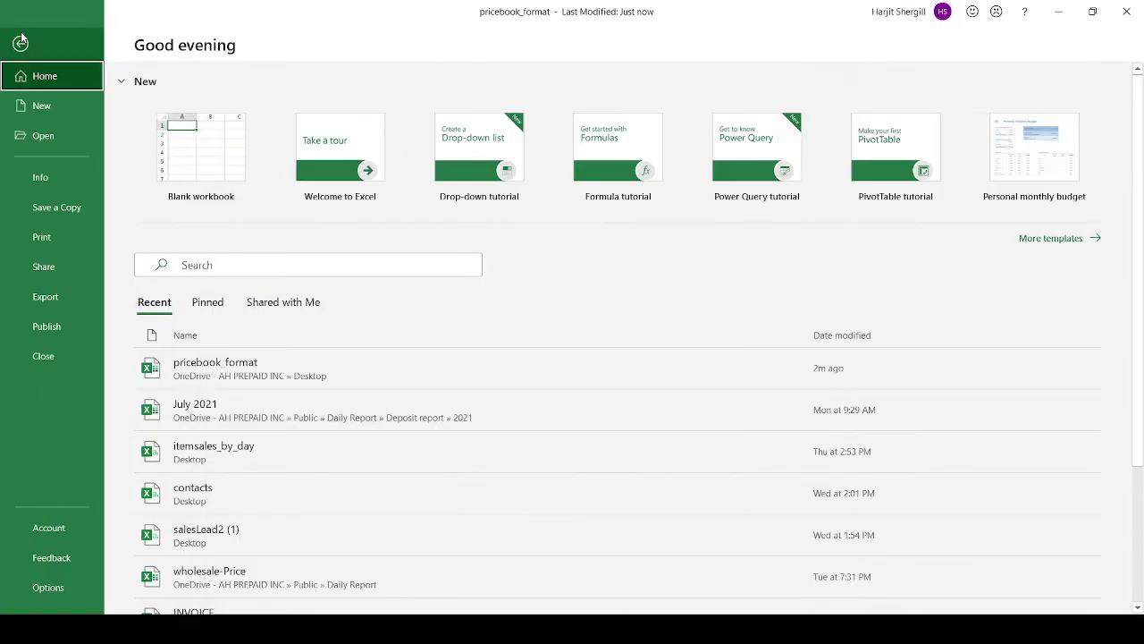
pyautogui.click(54, 206)
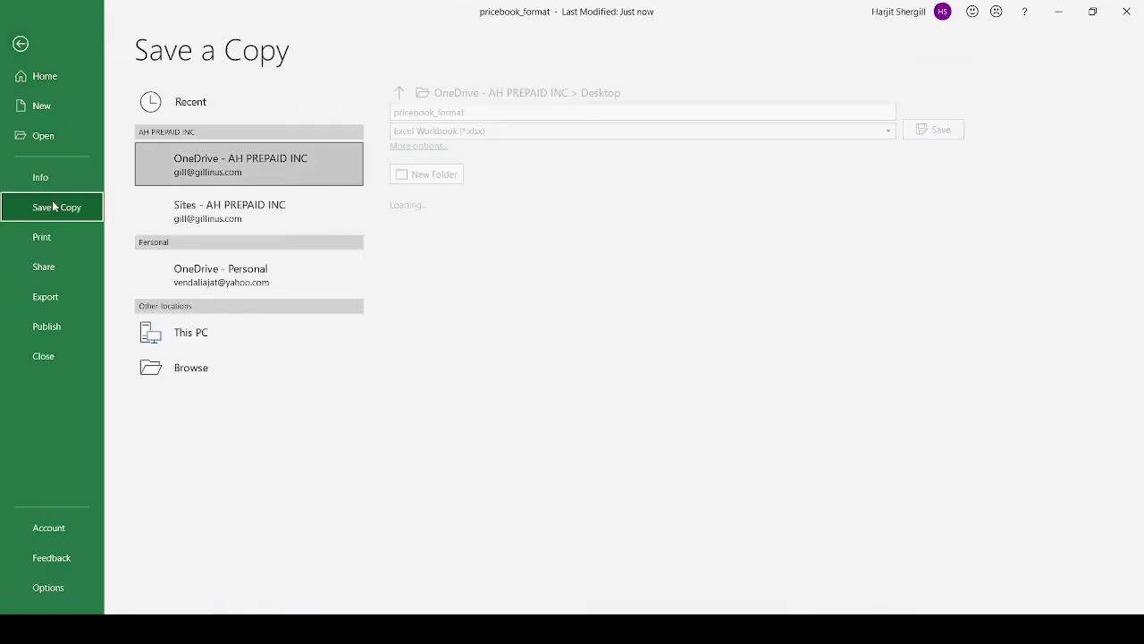
pyautogui.click(162, 414)
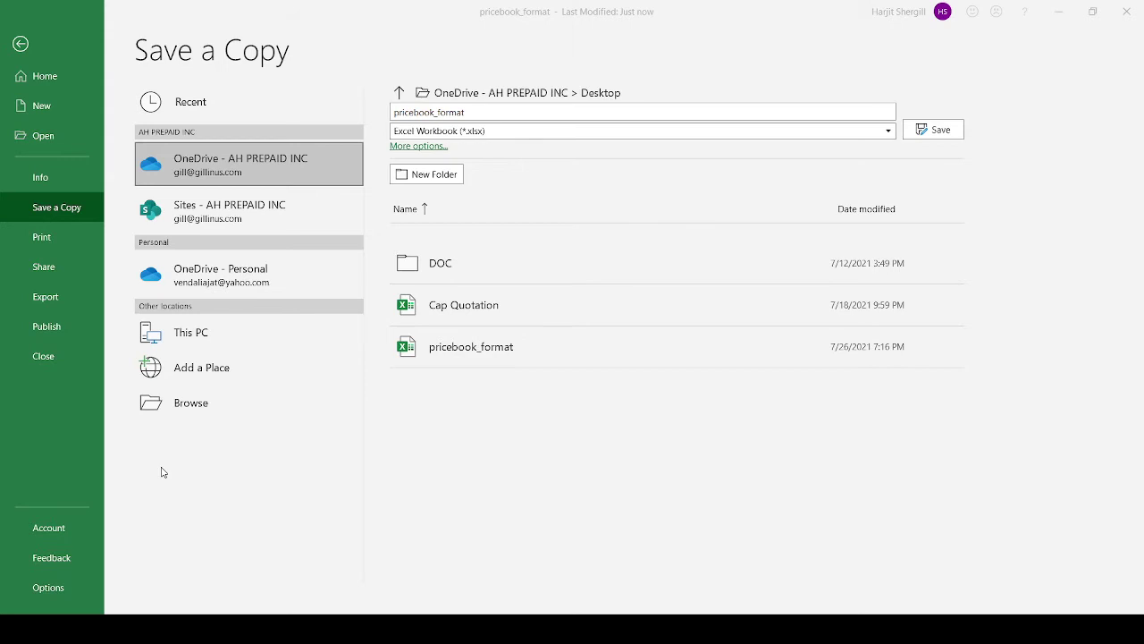
pyautogui.click(548, 336)
# Step: Switch to the NRS Merchant Portal in Chrome and choose 7-261.csv as the pricebook spreadsheet for upload
pyautogui.hotkey('alt', 'Tab')
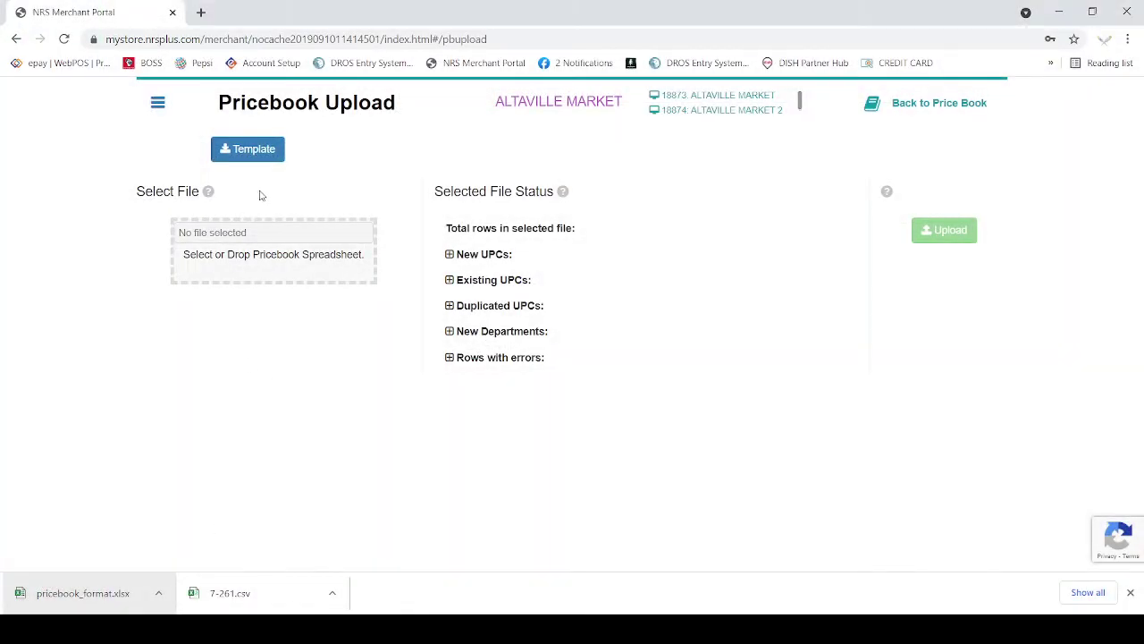
pyautogui.click(237, 255)
pyautogui.press('Return')
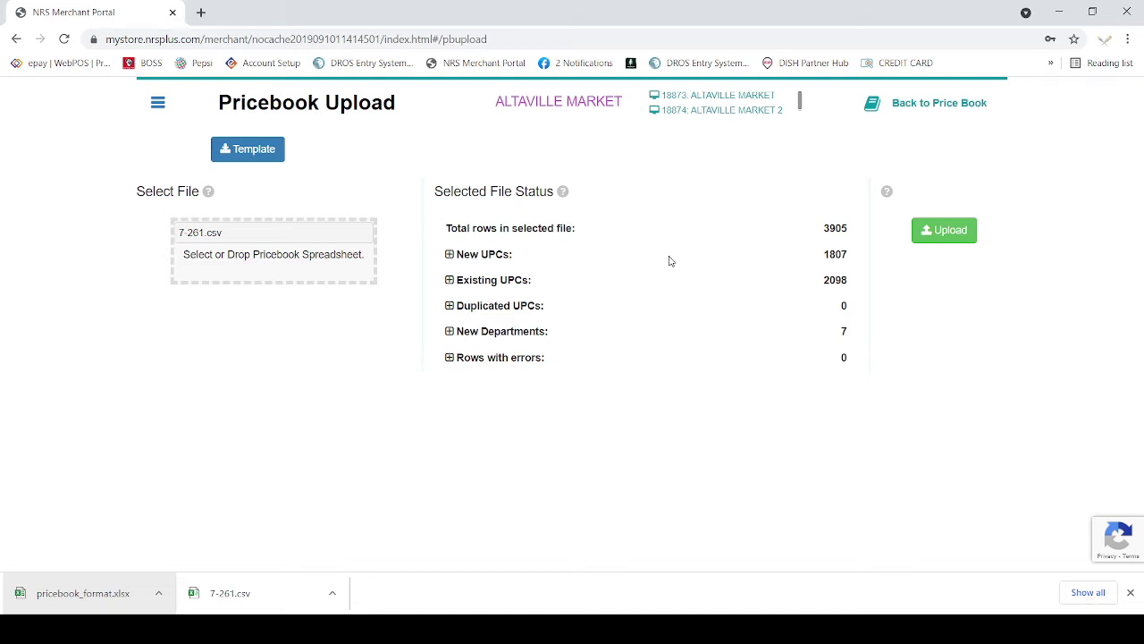
# Step: Return to the store's pricebook list and view the Propane exchange item's details, closing them without changes
pyautogui.click(919, 113)
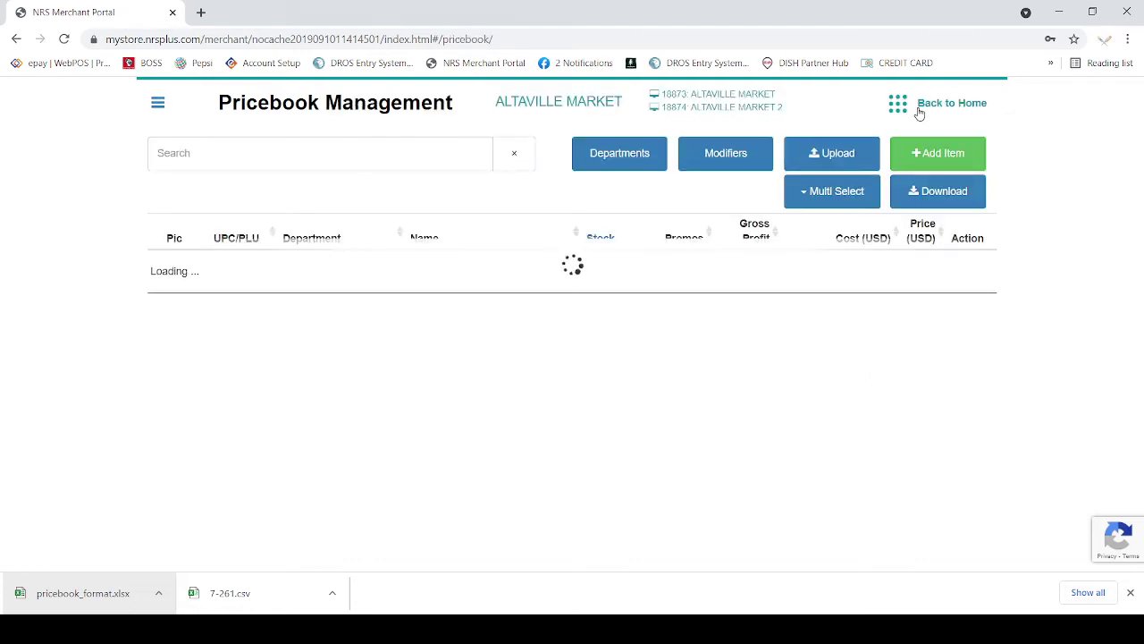
pyautogui.click(919, 113)
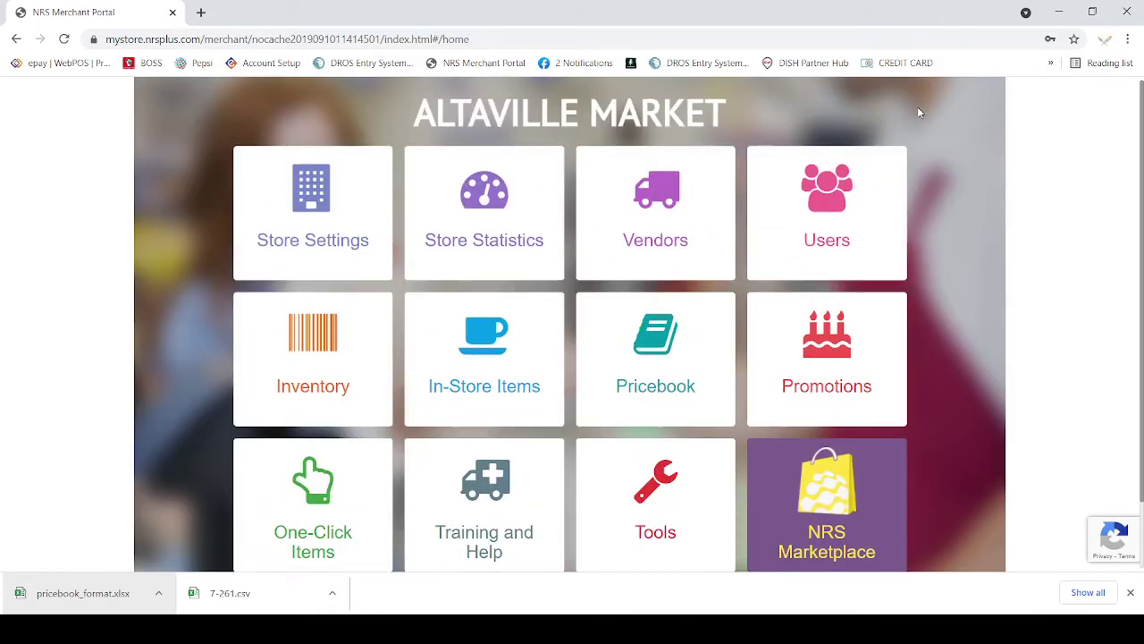
pyautogui.click(656, 359)
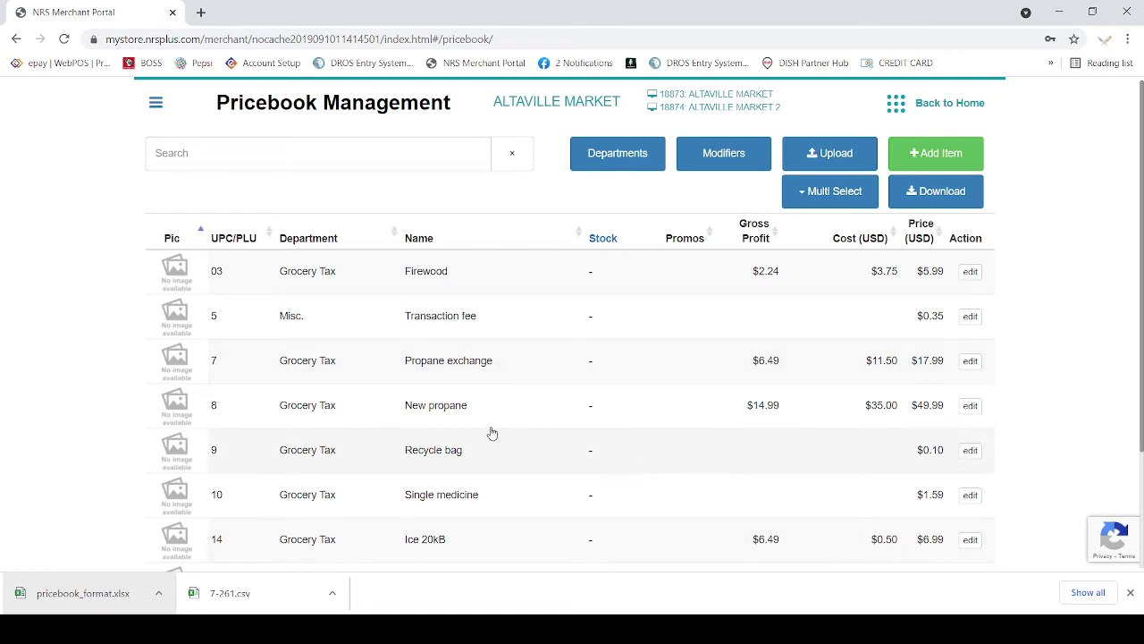
pyautogui.click(453, 377)
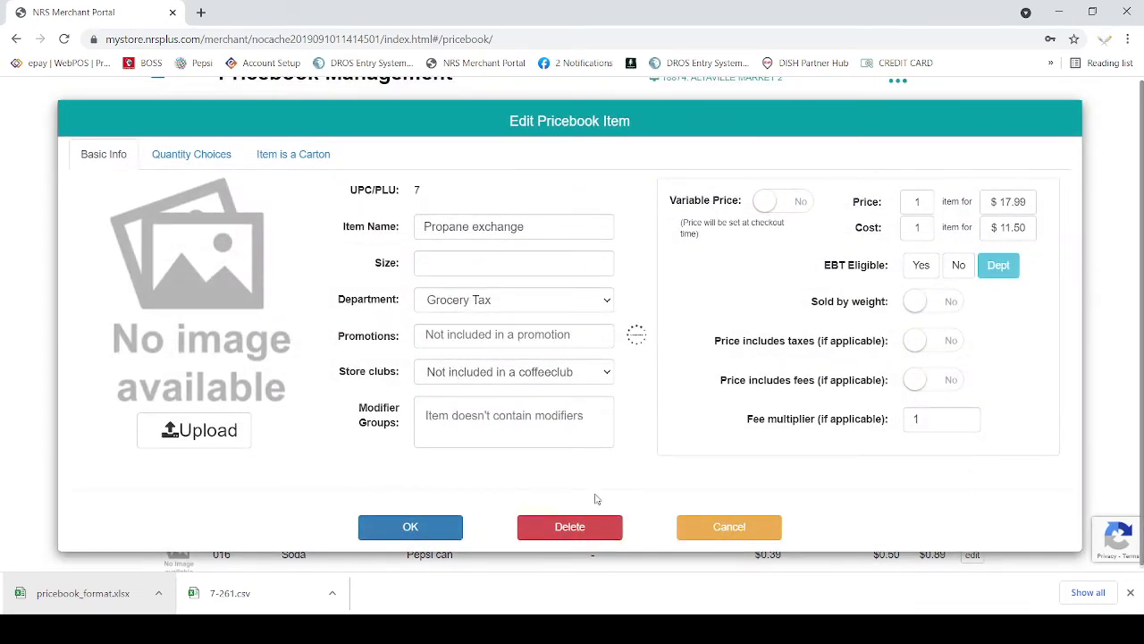
pyautogui.click(729, 530)
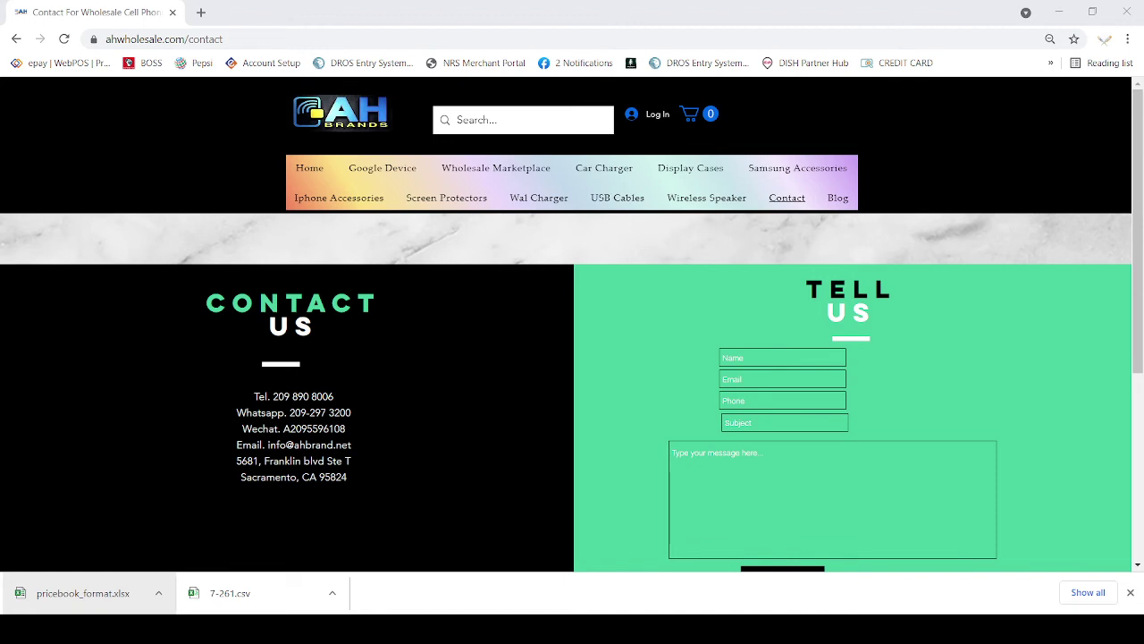
# Step: On the AH Brands website, look over the liquor store POS article and its order form, and return to the contact page
pyautogui.click(324, 176)
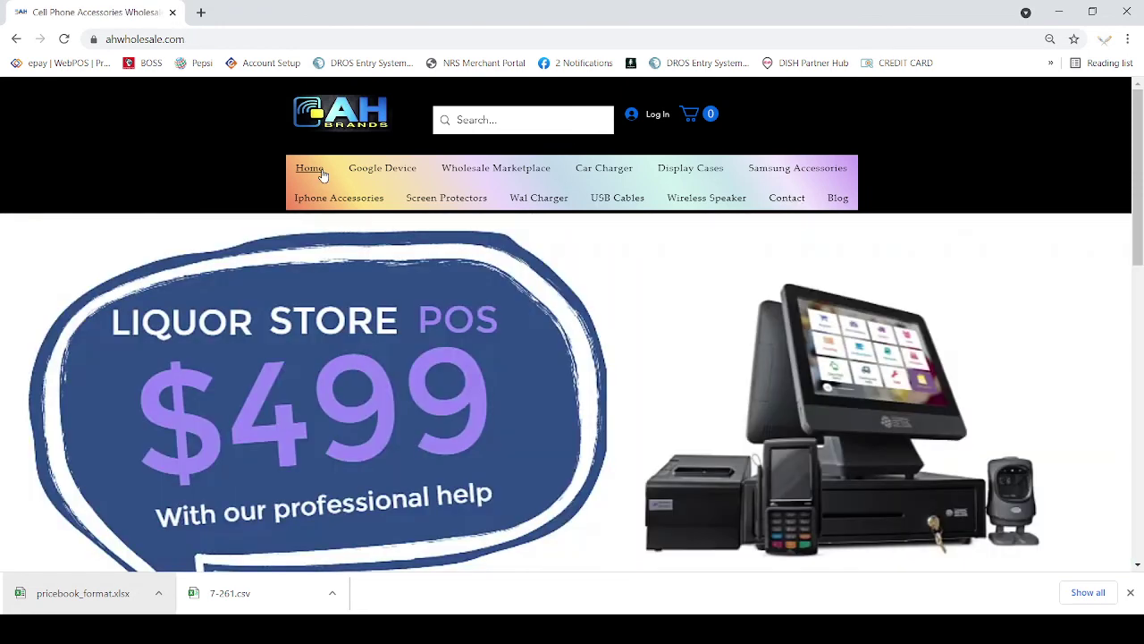
pyautogui.click(713, 411)
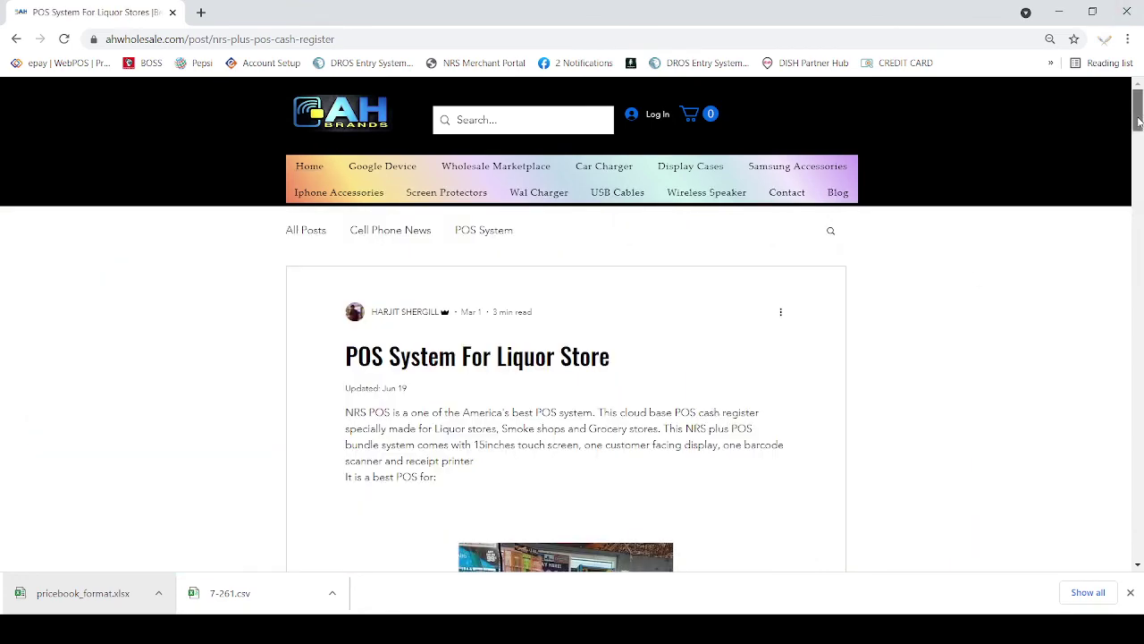
pyautogui.moveTo(1138, 121); pyautogui.dragTo(1138, 377)
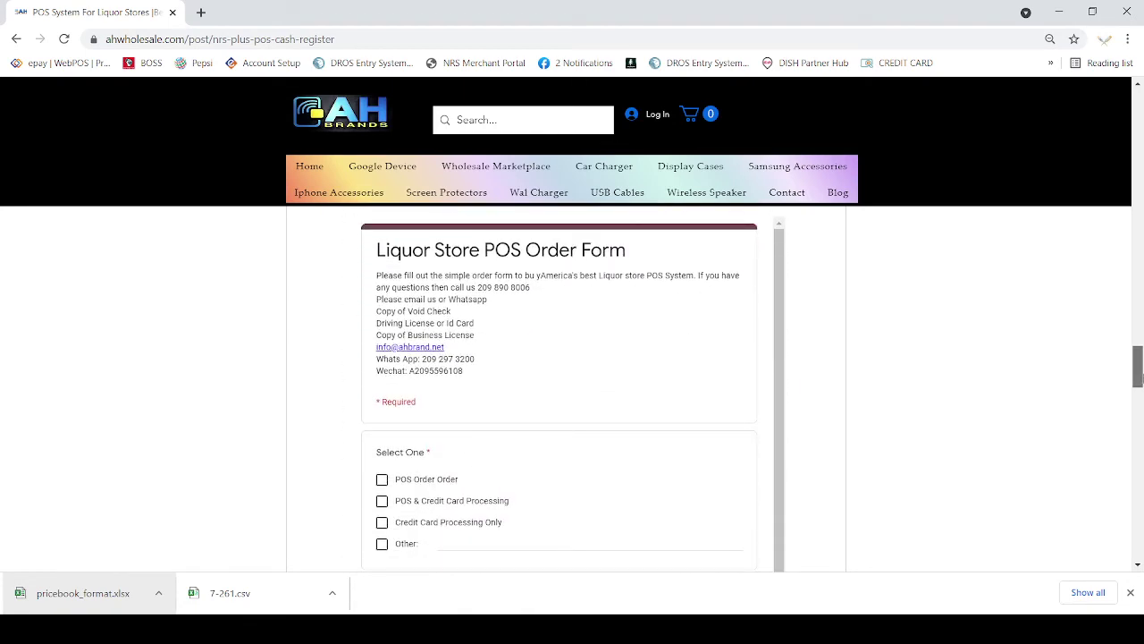
pyautogui.moveTo(1138, 377)
pyautogui.mouseDown()
pyautogui.moveTo(1138, 403)
pyautogui.moveTo(1138, 357)
pyautogui.mouseUp()
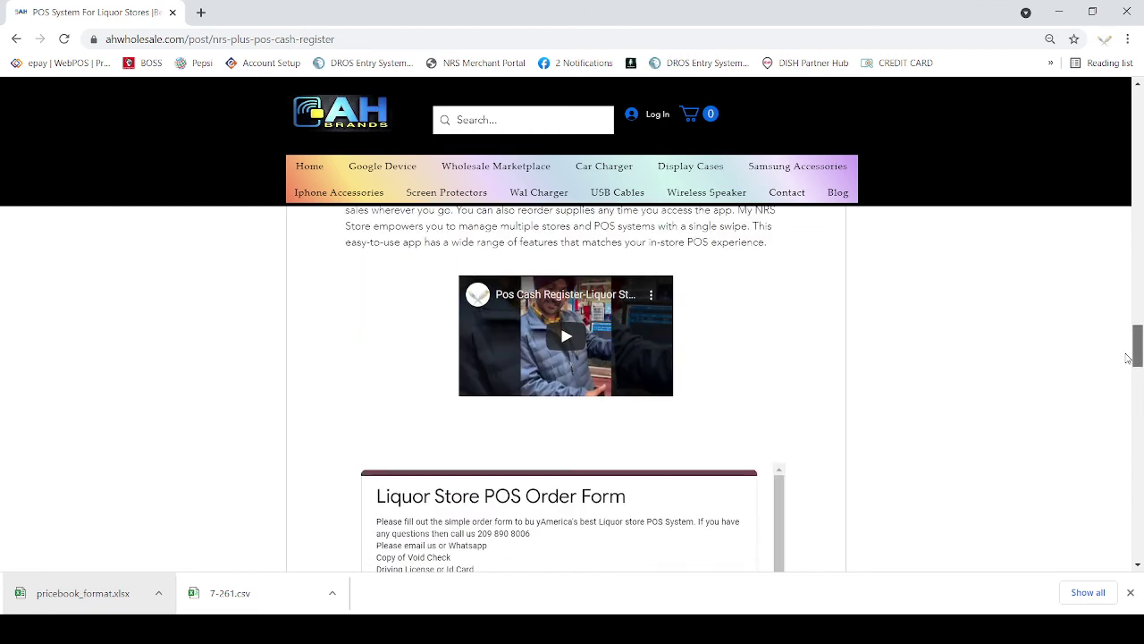
pyautogui.click(789, 196)
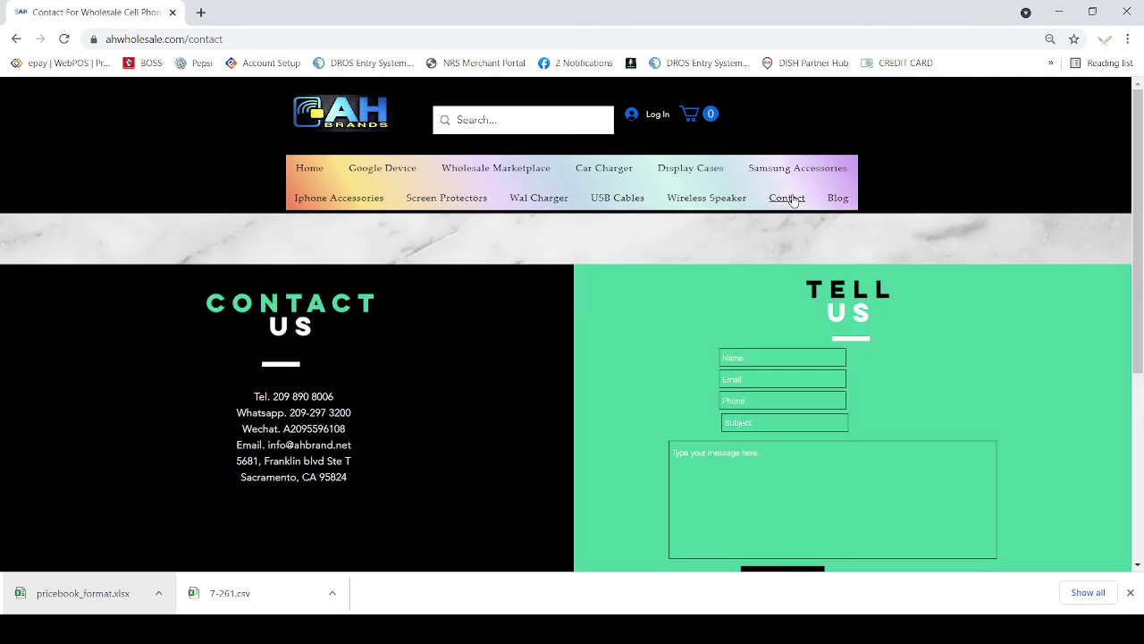